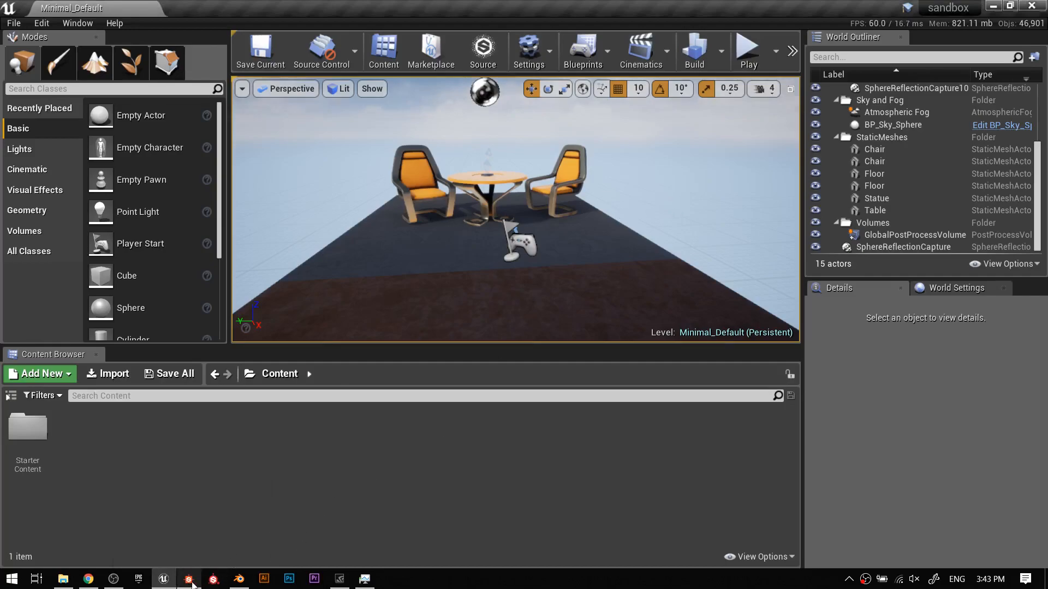
{"action": "mouse_move", "coordinate": [191, 584]}
{"action": "mouse_move", "coordinate": [560, 268]}
{"action": "right_mouse_down"}
{"action": "mouse_move", "coordinate": [600, 245]}
{"action": "mouse_move", "coordinate": [600, 208]}
{"action": "mouse_move", "coordinate": [601, 257]}
{"action": "mouse_move", "coordinate": [554, 256]}
{"action": "right_mouse_up"}
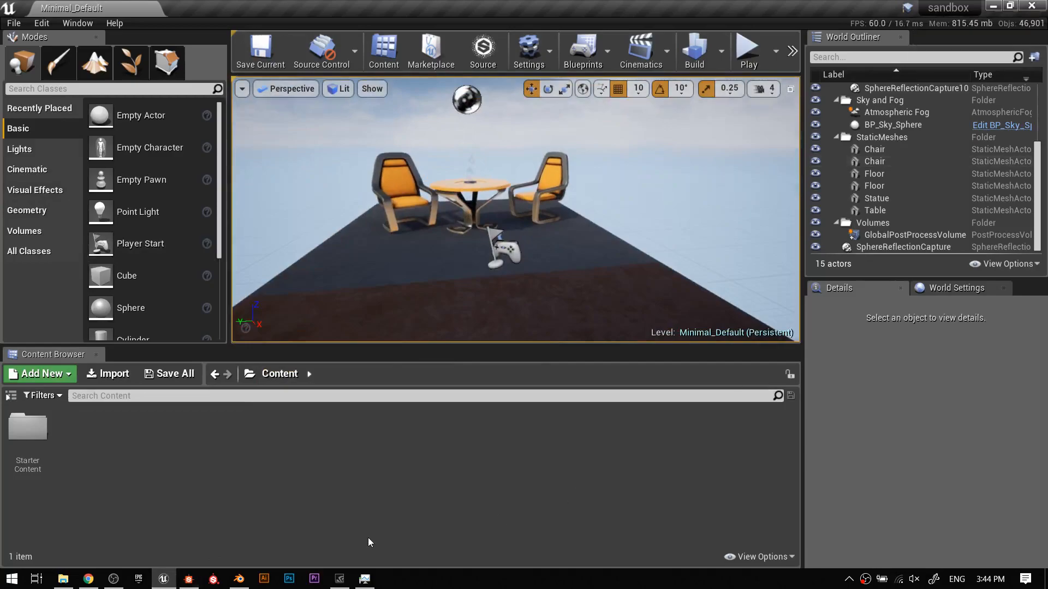
{"action": "right_click_drag", "start_coordinate": [463, 195], "coordinate": [437, 196]}
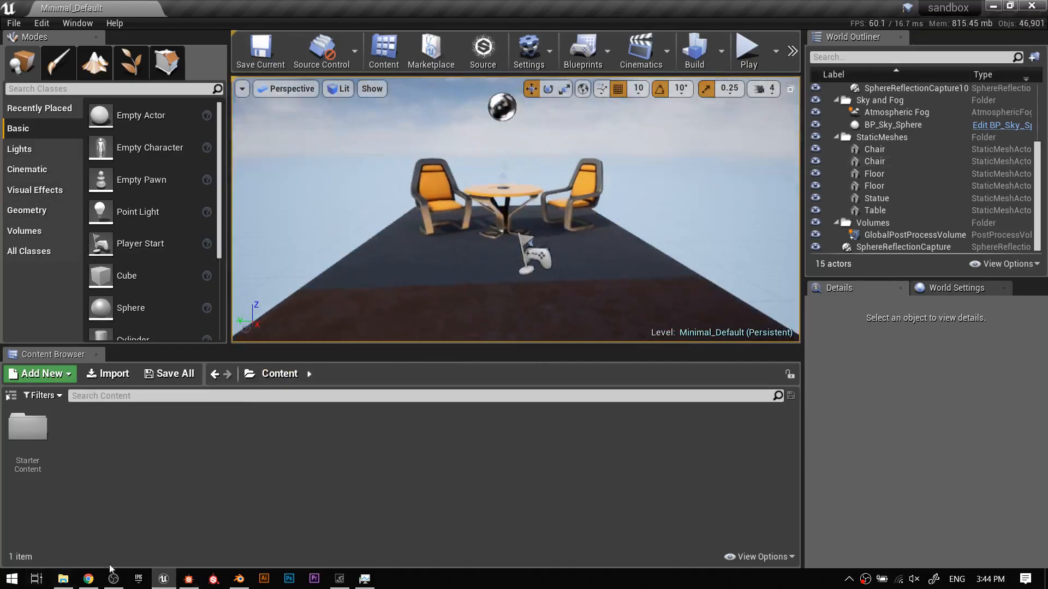
Switch to Substance Designer and create a 2048 × 2048 px Physically Based (Metallic/Roughness) graph named testforyoutube
{"action": "left_click", "coordinate": [188, 579]}
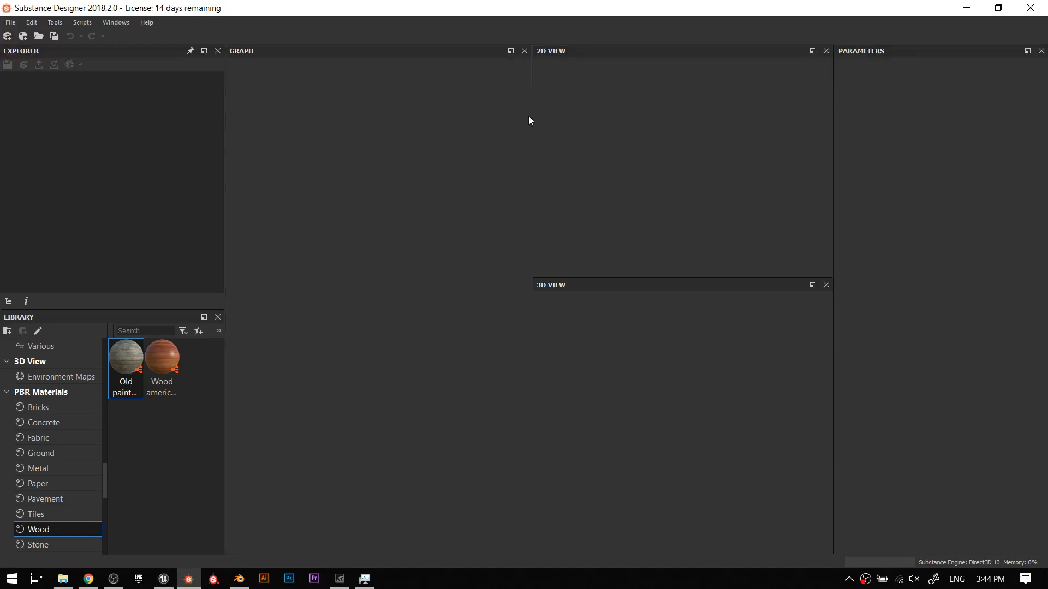
{"action": "left_click", "coordinate": [12, 24]}
{"action": "left_click", "coordinate": [30, 33]}
{"action": "type", "text": "testforyoutube"}
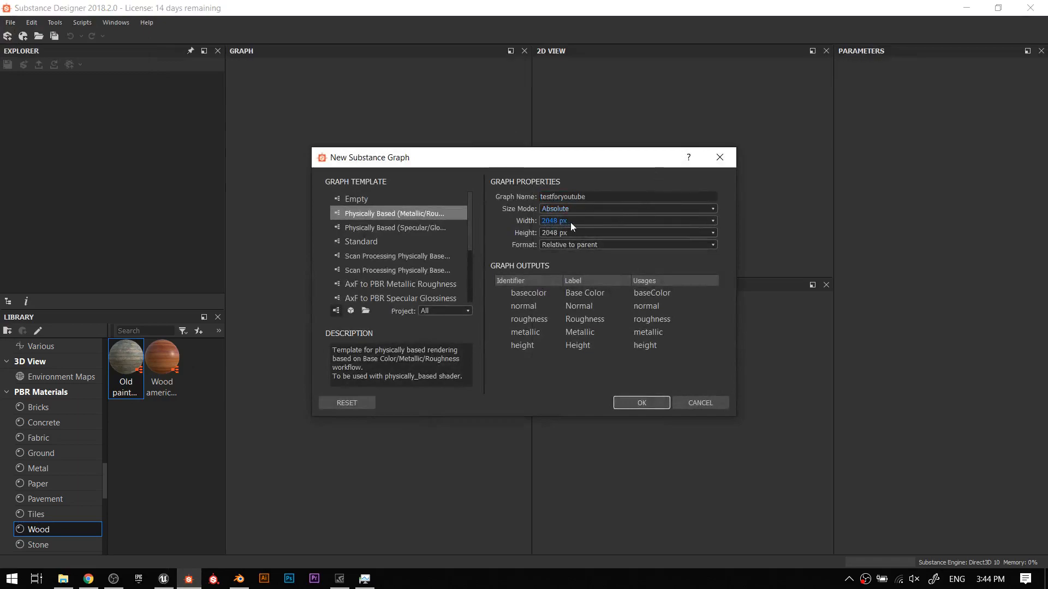
{"action": "left_click", "coordinate": [637, 404]}
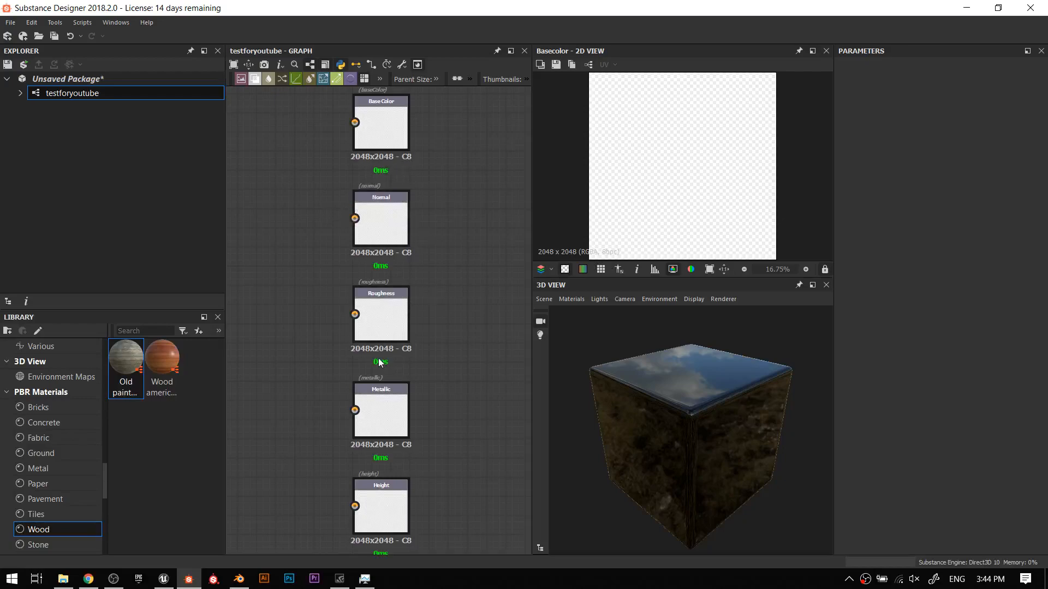
Add the Old painted planks wood material from the library to the graph, beside the output nodes
{"action": "scroll", "coordinate": [306, 260], "scroll_direction": "down", "scroll_amount": 1}
{"action": "mouse_move", "coordinate": [273, 243]}
{"action": "middle_mouse_down"}
{"action": "mouse_move", "coordinate": [311, 274]}
{"action": "mouse_move", "coordinate": [346, 283]}
{"action": "middle_mouse_up"}
{"action": "left_click_drag", "start_coordinate": [119, 357], "coordinate": [297, 257]}
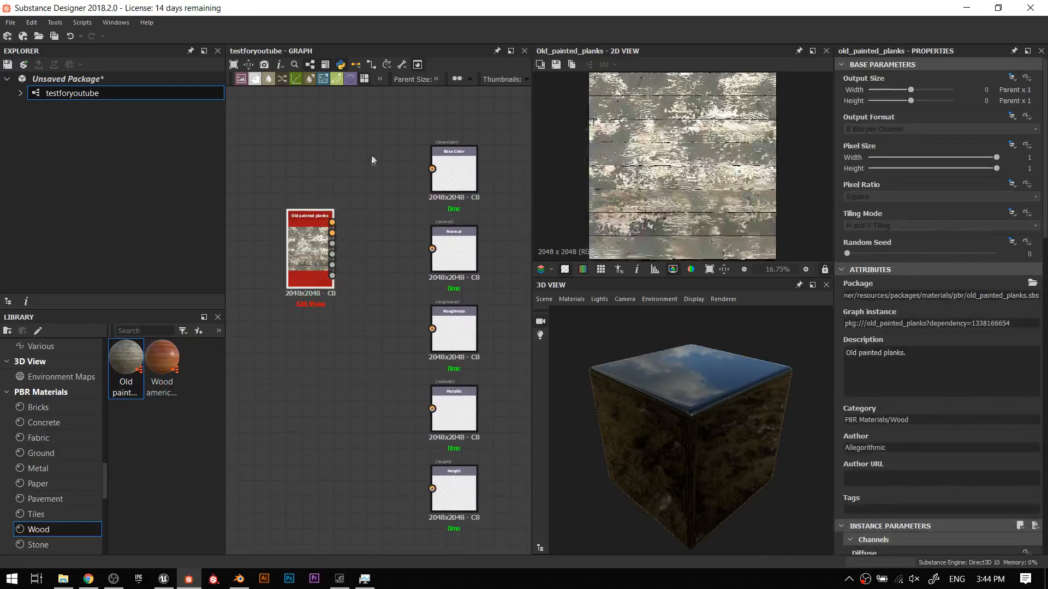
Connect the Old painted planks node's outputs to the Base Color, Normal, Roughness, Metallic and Height output nodes
{"action": "middle_click_drag", "start_coordinate": [359, 160], "coordinate": [306, 190]}
{"action": "left_click_drag", "start_coordinate": [280, 253], "coordinate": [380, 199]}
{"action": "left_click_drag", "start_coordinate": [280, 263], "coordinate": [389, 285]}
{"action": "middle_click_drag", "start_coordinate": [340, 307], "coordinate": [380, 256]}
{"action": "mouse_move", "coordinate": [309, 228]}
{"action": "left_mouse_down"}
{"action": "mouse_move", "coordinate": [276, 244]}
{"action": "mouse_move", "coordinate": [419, 309]}
{"action": "left_mouse_up"}
{"action": "left_click_drag", "start_coordinate": [288, 250], "coordinate": [419, 389]}
{"action": "left_click_drag", "start_coordinate": [287, 271], "coordinate": [419, 468]}
Inspect the planks material up close on the cube and try other random seeds, ending back at 0
{"action": "left_click_drag", "start_coordinate": [749, 476], "coordinate": [701, 457]}
{"action": "scroll", "coordinate": [706, 434], "scroll_direction": "up", "scroll_amount": 5}
{"action": "scroll", "coordinate": [701, 457], "scroll_direction": "down", "scroll_amount": 3}
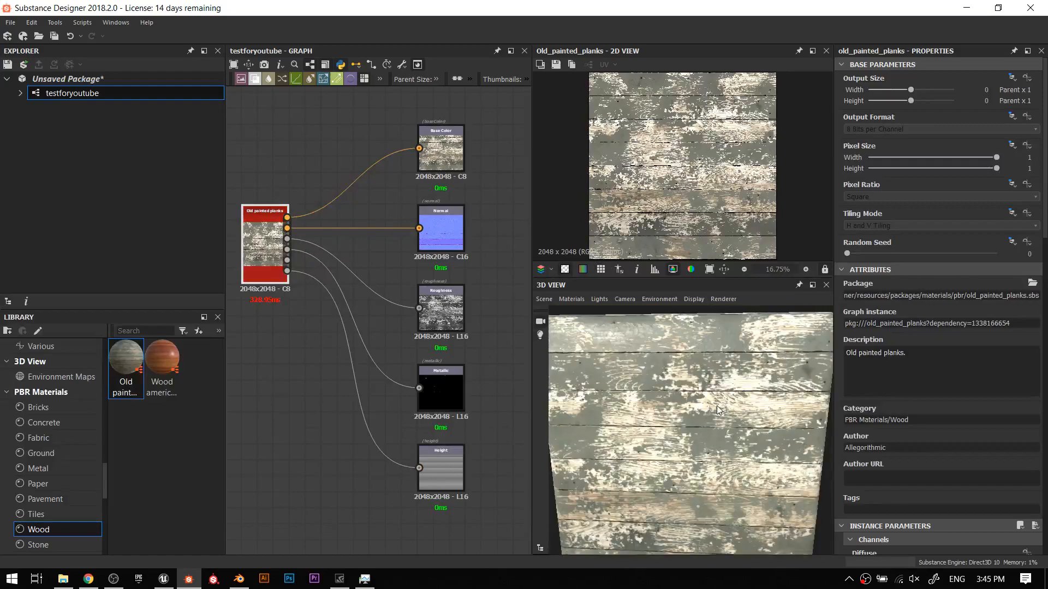
{"action": "mouse_move", "coordinate": [755, 389]}
{"action": "left_mouse_down"}
{"action": "mouse_move", "coordinate": [706, 431]}
{"action": "mouse_move", "coordinate": [681, 426]}
{"action": "mouse_move", "coordinate": [626, 372]}
{"action": "mouse_move", "coordinate": [529, 375]}
{"action": "mouse_move", "coordinate": [770, 394]}
{"action": "mouse_move", "coordinate": [751, 390]}
{"action": "left_mouse_up"}
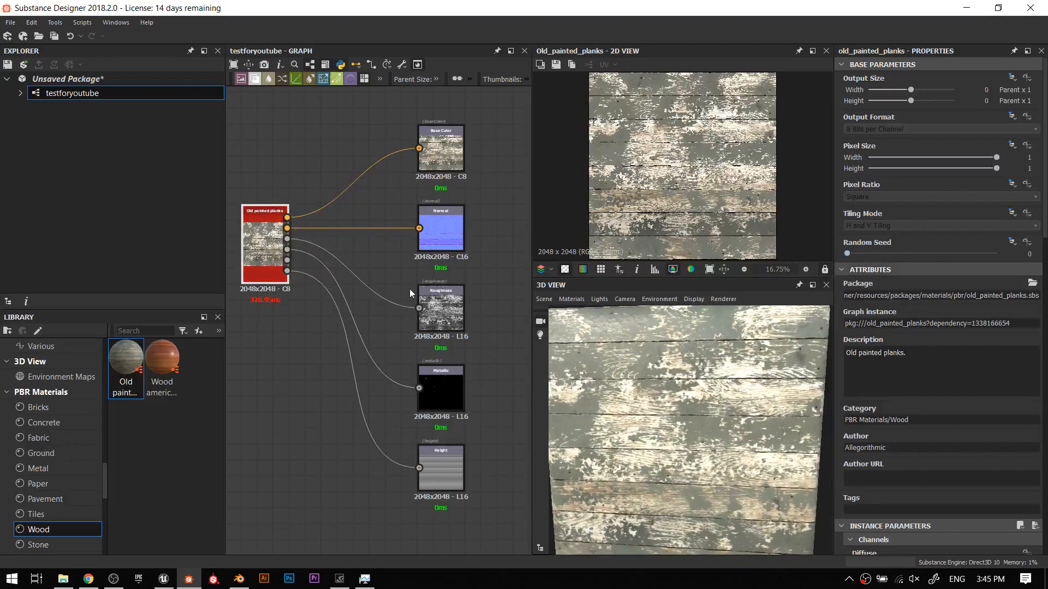
{"action": "mouse_move", "coordinate": [847, 254]}
{"action": "left_mouse_down"}
{"action": "mouse_move", "coordinate": [963, 252]}
{"action": "mouse_move", "coordinate": [838, 254]}
{"action": "left_mouse_up"}
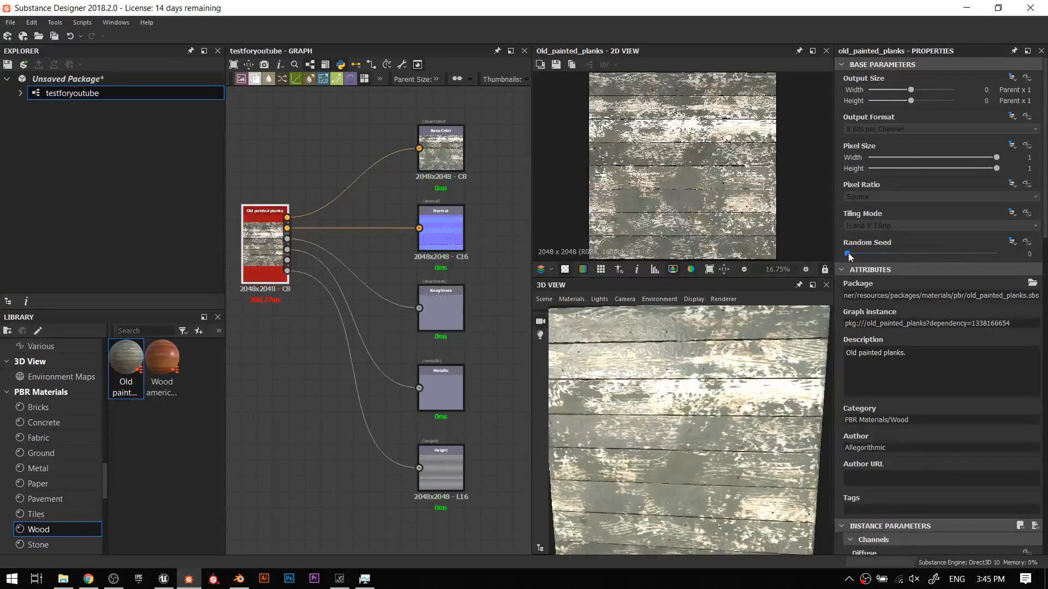
Set the planks material's Screws to 0 and its Paint Age to 0.17
{"action": "scroll", "coordinate": [955, 317], "scroll_direction": "down", "scroll_amount": 10}
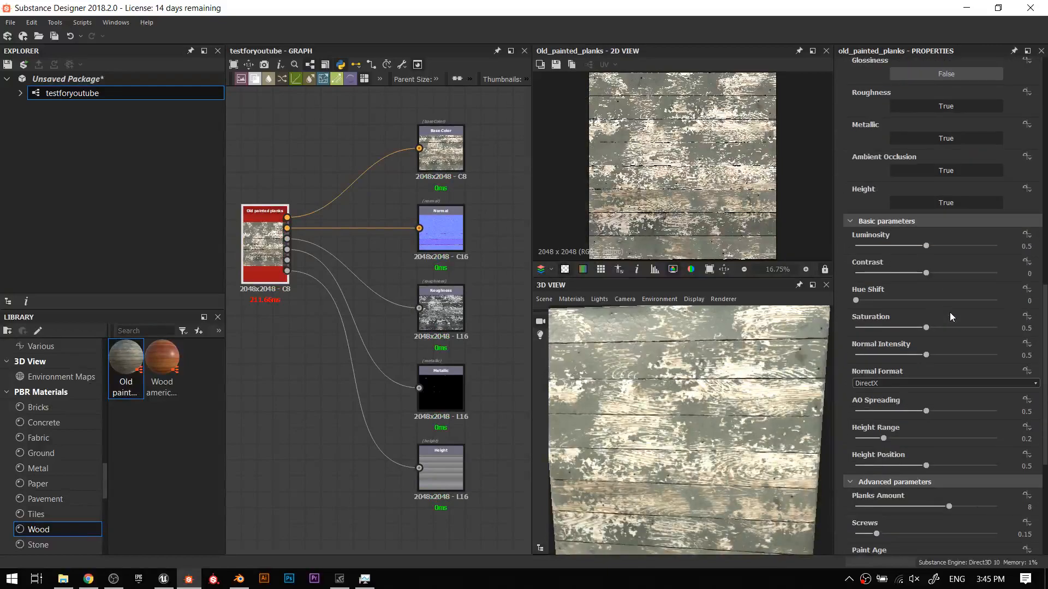
{"action": "scroll", "coordinate": [943, 377], "scroll_direction": "down", "scroll_amount": 8}
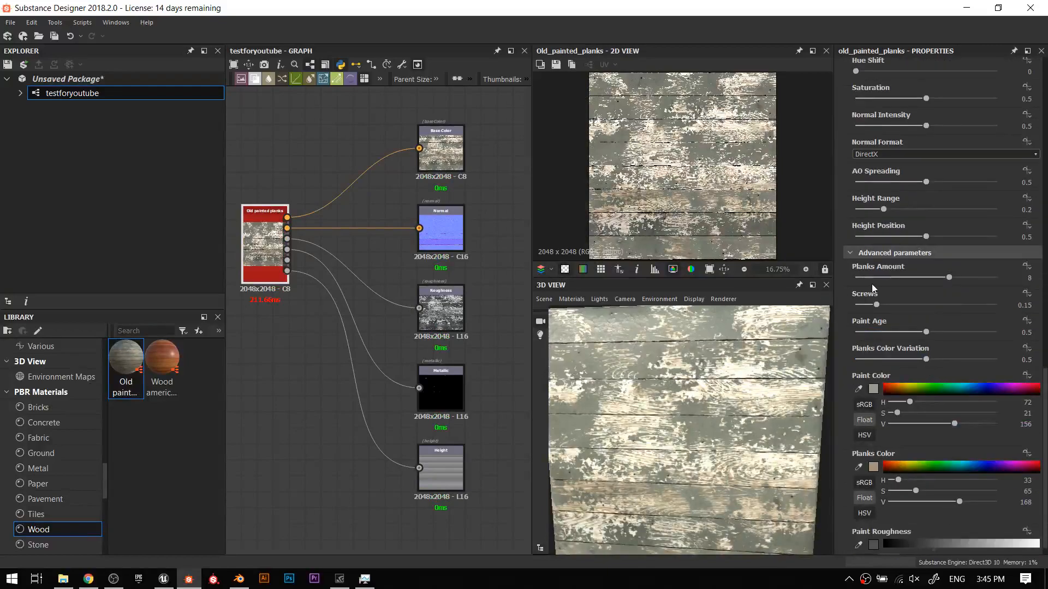
{"action": "left_click_drag", "start_coordinate": [876, 304], "coordinate": [843, 310]}
{"action": "left_click", "coordinate": [925, 331]}
{"action": "mouse_move", "coordinate": [926, 331]}
{"action": "left_mouse_down"}
{"action": "mouse_move", "coordinate": [855, 332]}
{"action": "mouse_move", "coordinate": [861, 338]}
{"action": "left_mouse_up"}
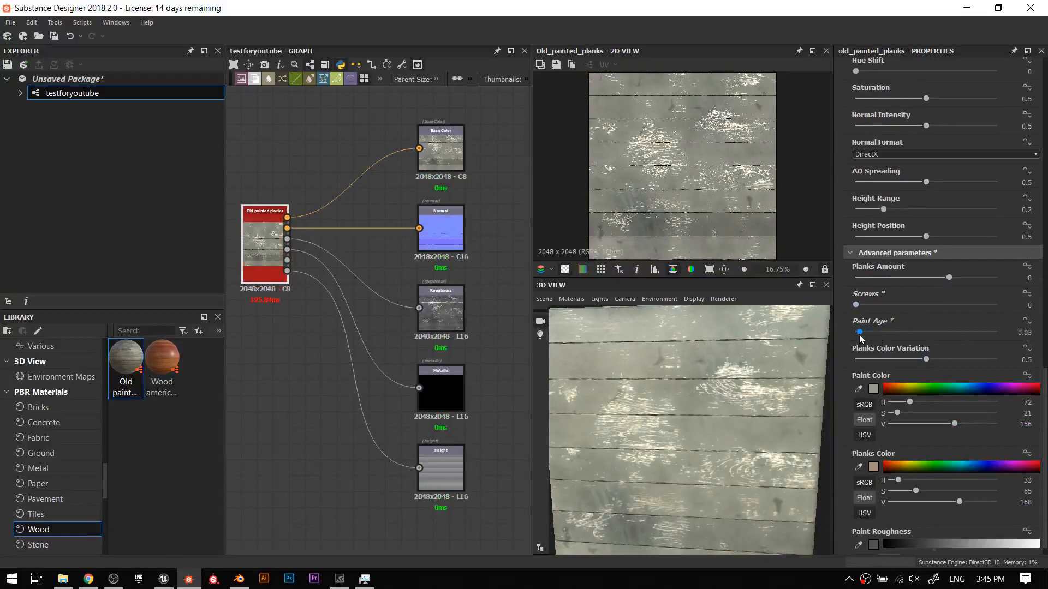
{"action": "mouse_move", "coordinate": [860, 338]}
{"action": "left_mouse_down"}
{"action": "mouse_move", "coordinate": [896, 340]}
{"action": "mouse_move", "coordinate": [855, 333]}
{"action": "mouse_move", "coordinate": [880, 331]}
{"action": "left_mouse_up"}
Expose the Paint Age parameter as a graph input named paint_age
{"action": "left_click", "coordinate": [1026, 322]}
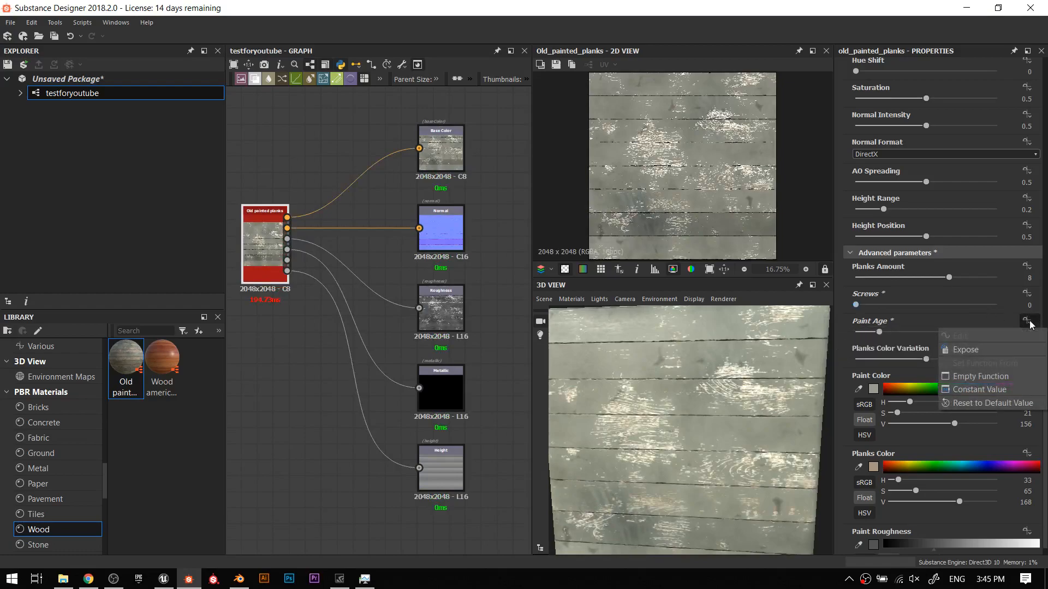
{"action": "left_click", "coordinate": [990, 348]}
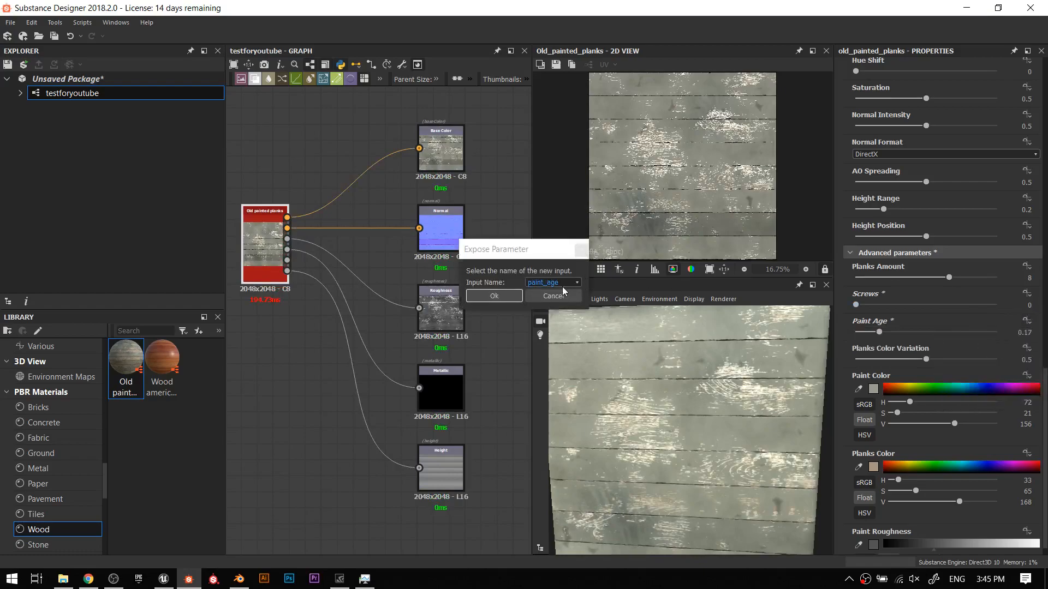
{"action": "left_click", "coordinate": [514, 298]}
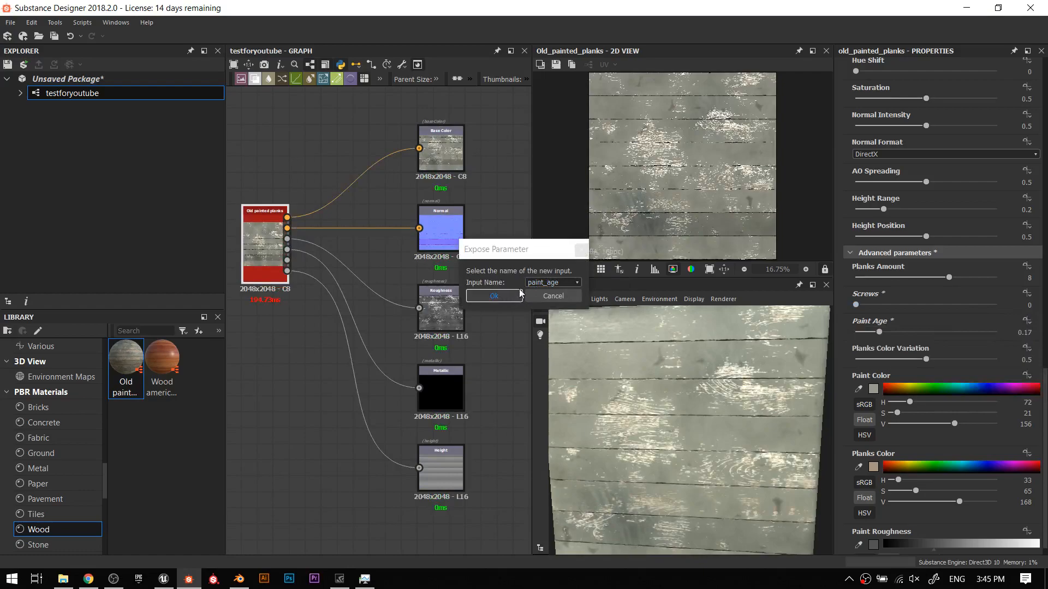
{"action": "left_click", "coordinate": [481, 300]}
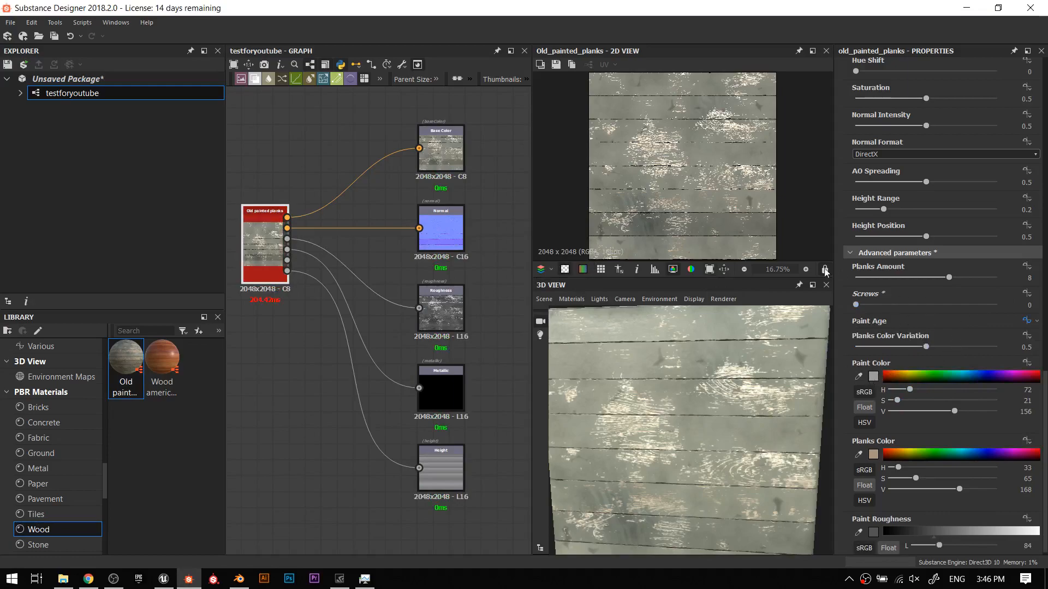
Reduce the Planks Color Variation to 0.09
{"action": "scroll", "coordinate": [916, 388], "scroll_direction": "up", "scroll_amount": 2}
{"action": "scroll", "coordinate": [911, 392], "scroll_direction": "down", "scroll_amount": 2}
{"action": "left_click", "coordinate": [864, 343]}
{"action": "mouse_move", "coordinate": [862, 347]}
{"action": "left_mouse_down"}
{"action": "mouse_move", "coordinate": [999, 352]}
{"action": "mouse_move", "coordinate": [869, 355]}
{"action": "left_mouse_up"}
Set the Height Range to 0.54 and expose it as a graph input named height_range
{"action": "scroll", "coordinate": [947, 293], "scroll_direction": "up", "scroll_amount": 1}
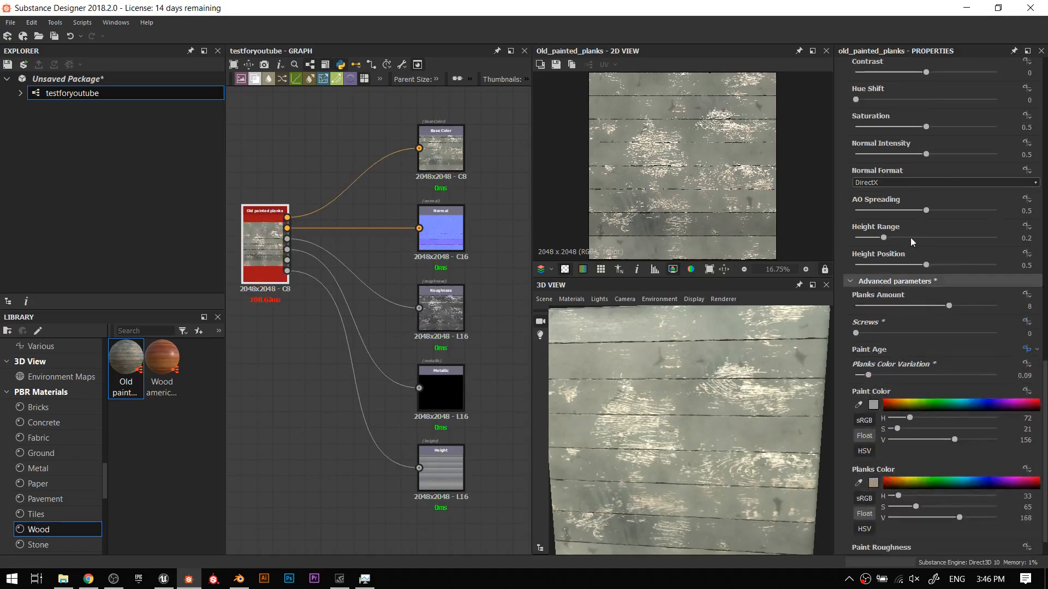
{"action": "left_click_drag", "start_coordinate": [883, 238], "coordinate": [932, 238]}
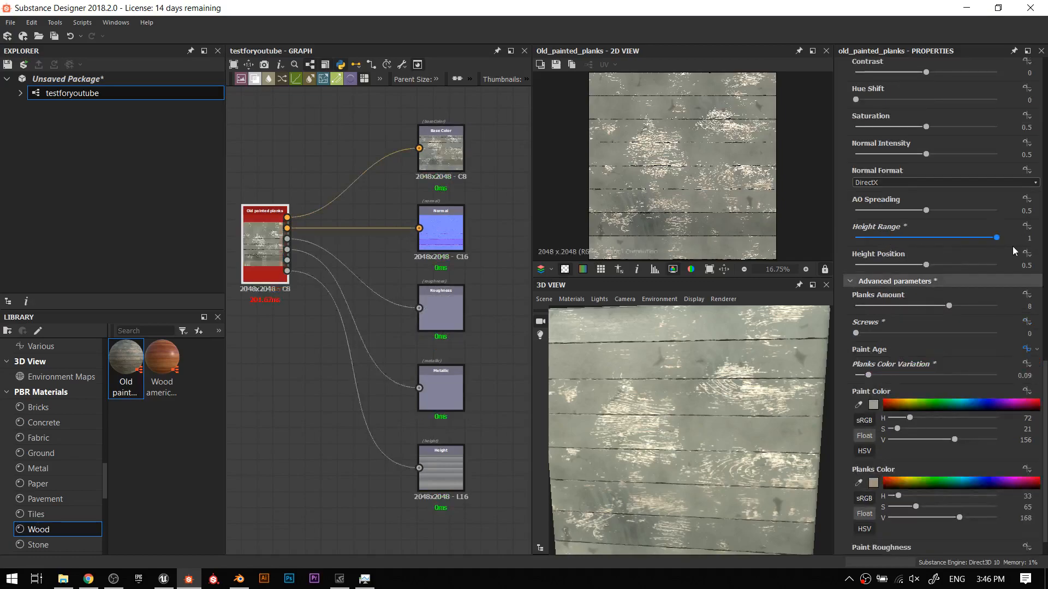
{"action": "left_click", "coordinate": [1029, 236]}
{"action": "left_click", "coordinate": [985, 251]}
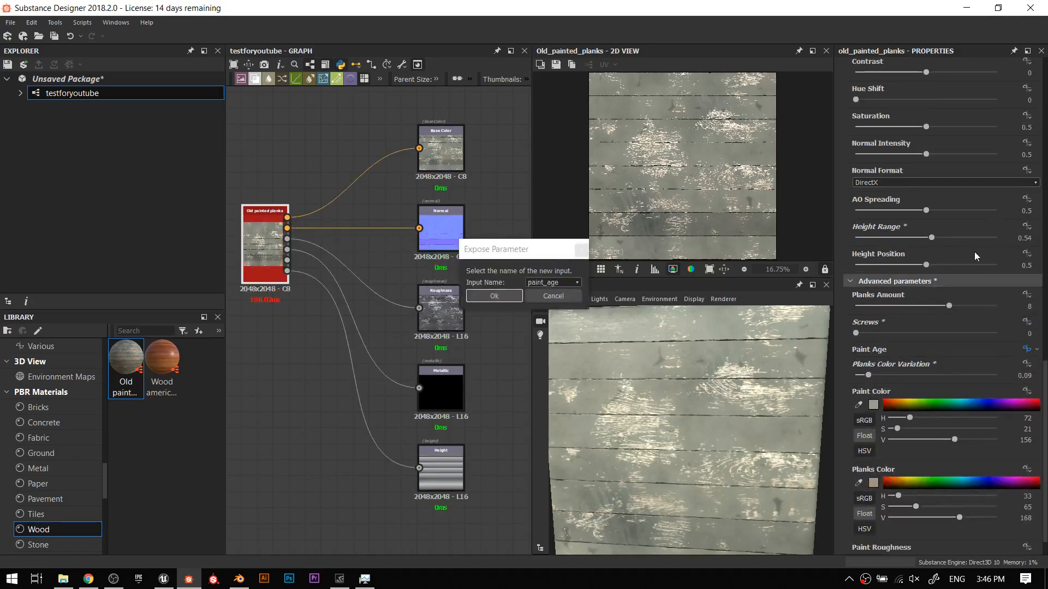
{"action": "left_click", "coordinate": [552, 282]}
{"action": "left_click", "coordinate": [534, 291]}
{"action": "left_click", "coordinate": [494, 296]}
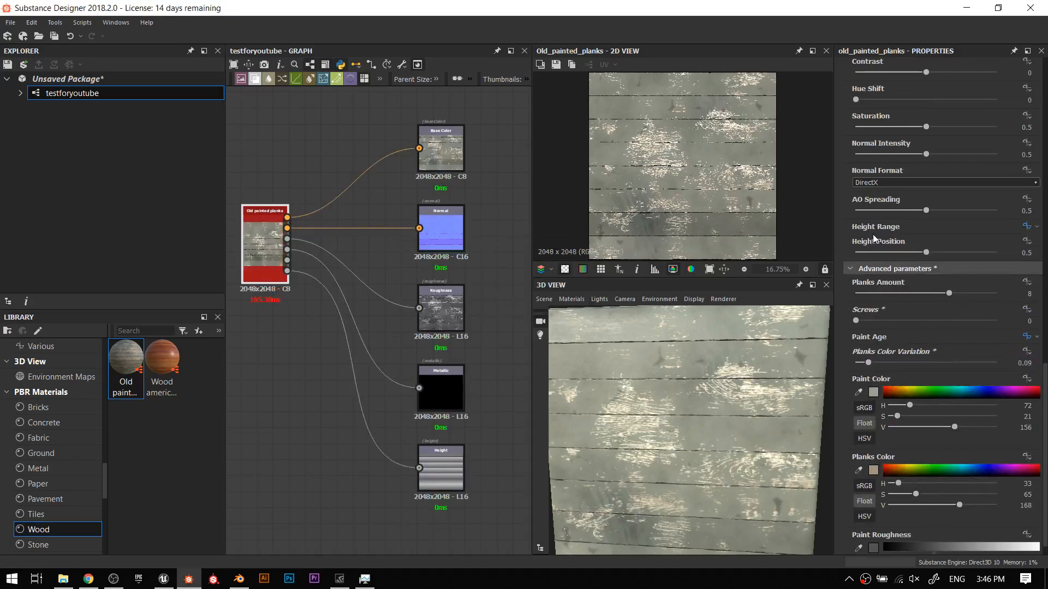
Try high and low Normal Intensity values on the 3D preview and settle on 0.53
{"action": "scroll", "coordinate": [717, 419], "scroll_direction": "up", "scroll_amount": 2}
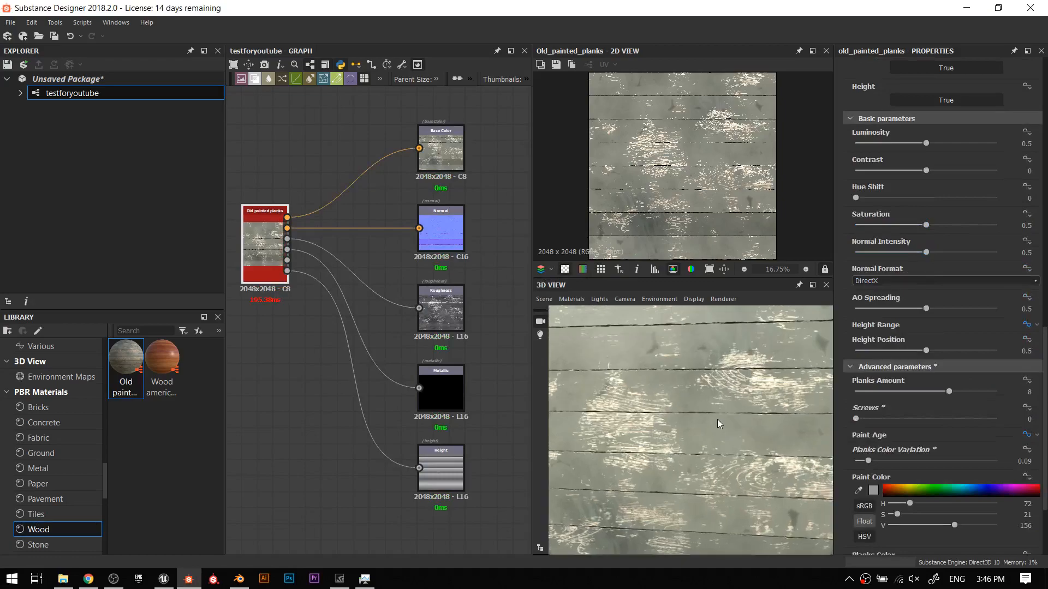
{"action": "left_click_drag", "start_coordinate": [926, 252], "coordinate": [997, 252]}
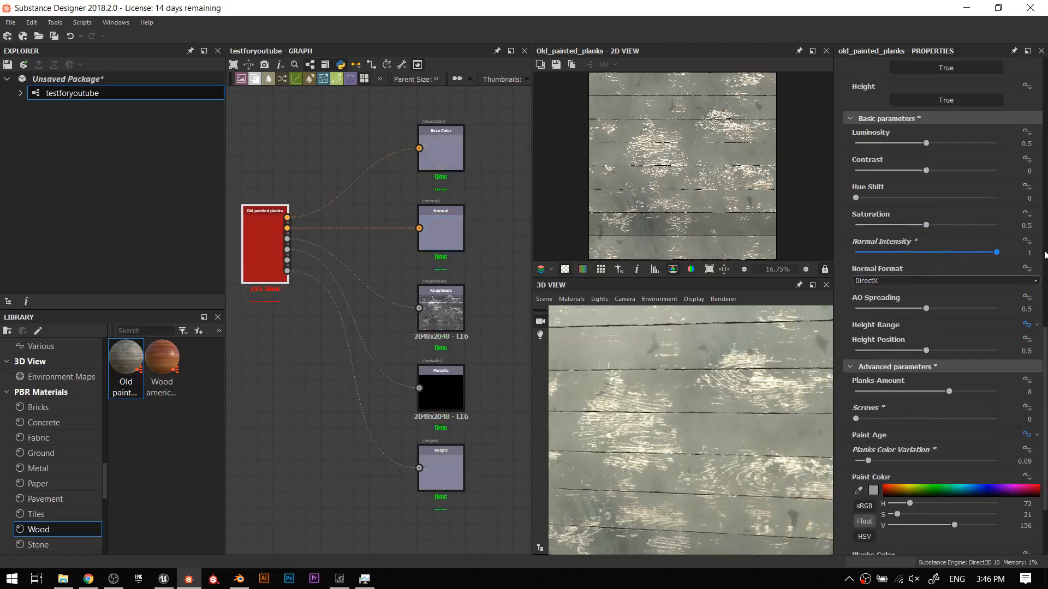
{"action": "left_click_drag", "start_coordinate": [683, 385], "coordinate": [704, 362]}
{"action": "left_click_drag", "start_coordinate": [996, 252], "coordinate": [920, 261]}
{"action": "left_click_drag", "start_coordinate": [777, 437], "coordinate": [745, 466]}
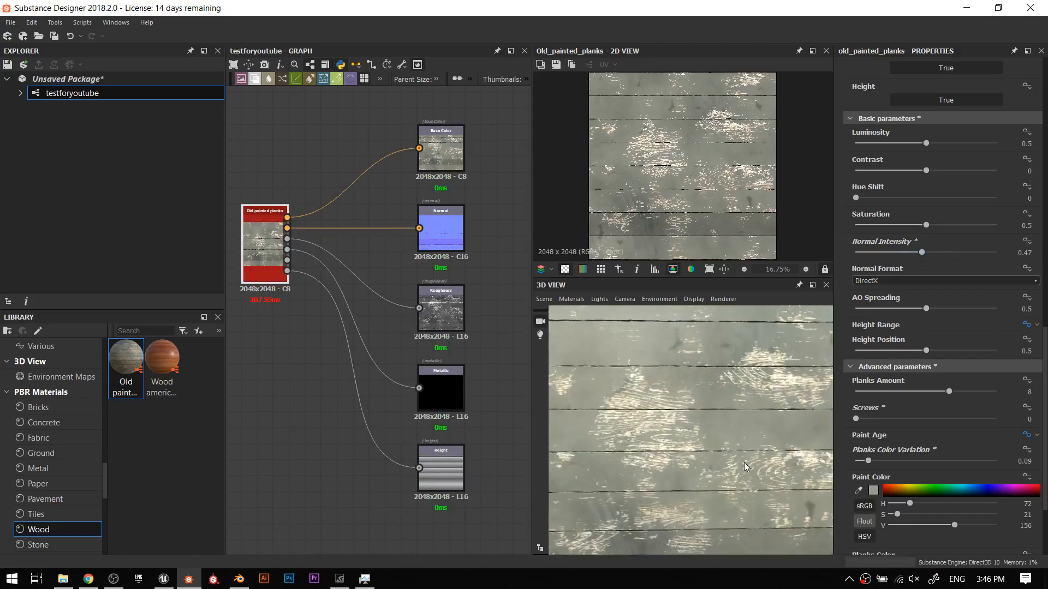
{"action": "left_click_drag", "start_coordinate": [926, 256], "coordinate": [932, 256]}
Expose the Normal Intensity parameter as a graph input named normal_intensity
{"action": "left_click", "coordinate": [1026, 242]}
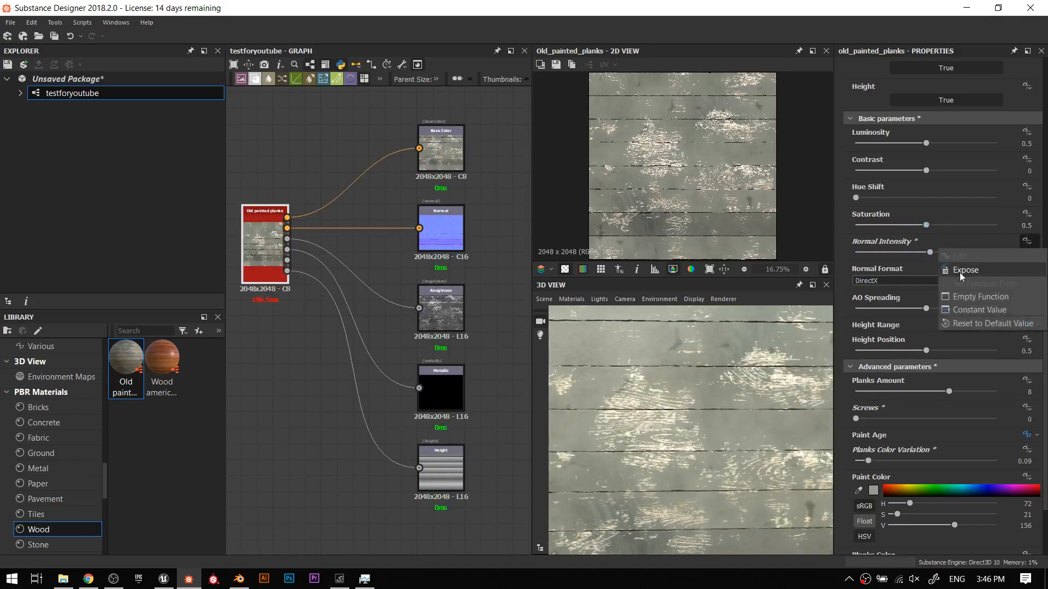
{"action": "left_click", "coordinate": [960, 271]}
{"action": "left_click", "coordinate": [535, 283]}
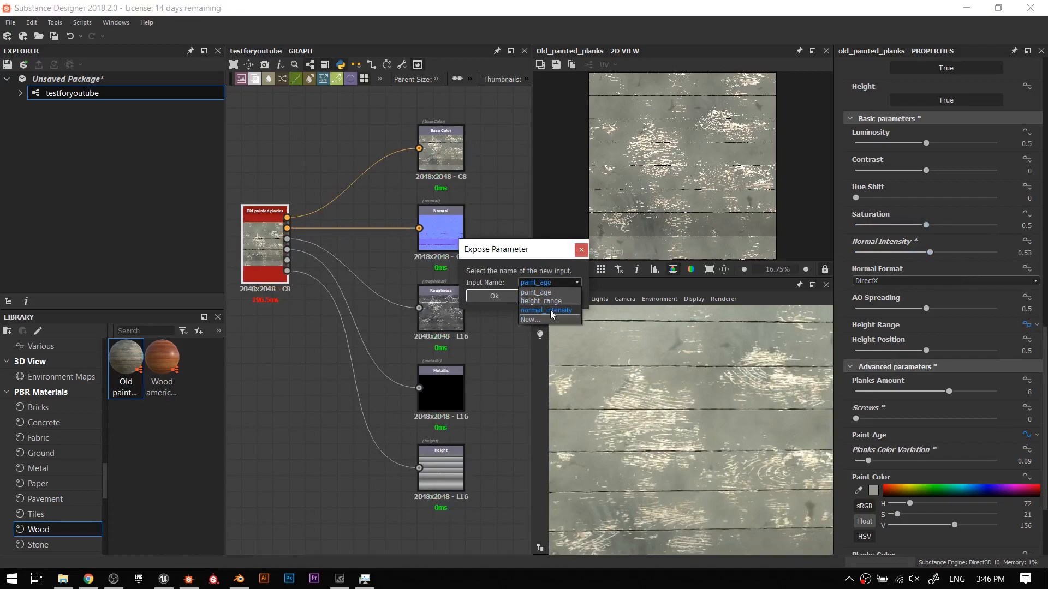
{"action": "left_click", "coordinate": [551, 310]}
{"action": "left_click", "coordinate": [494, 296]}
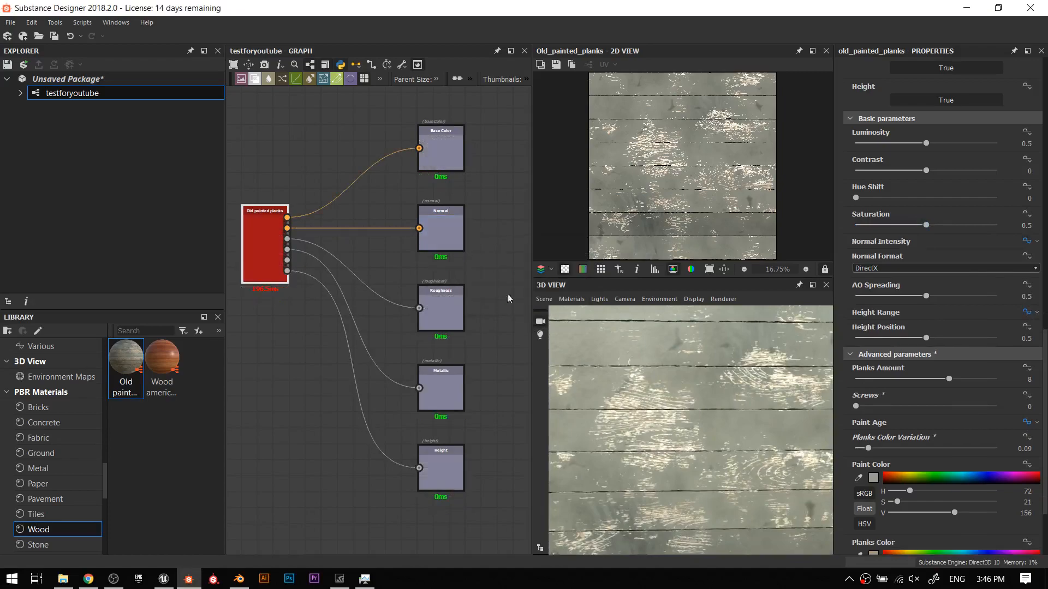
Expose the Paint Color parameter as a graph input named paint_color
{"action": "scroll", "coordinate": [932, 268], "scroll_direction": "down", "scroll_amount": 3}
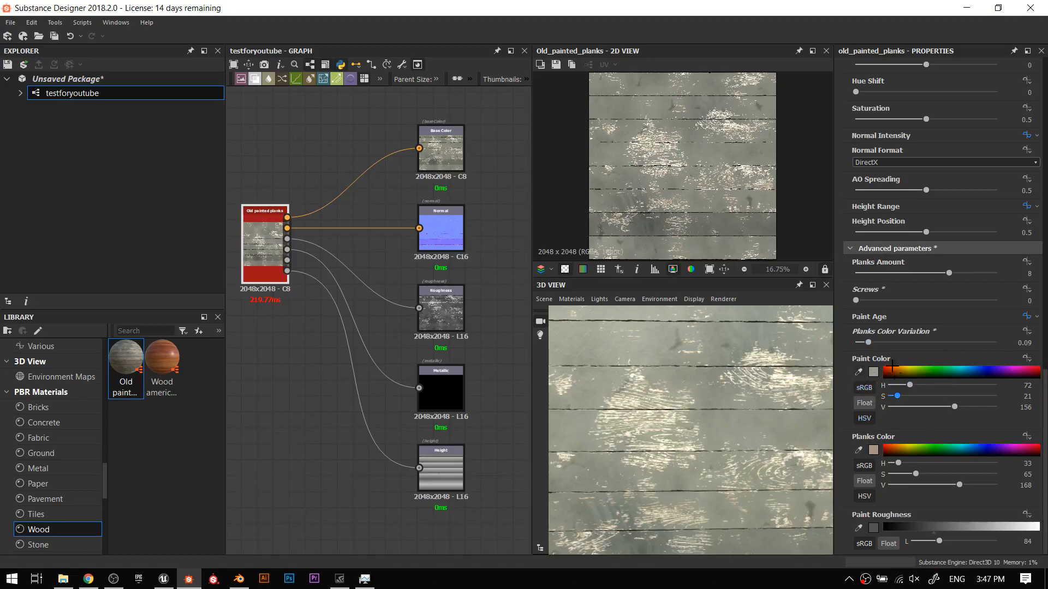
{"action": "left_click", "coordinate": [1024, 361]}
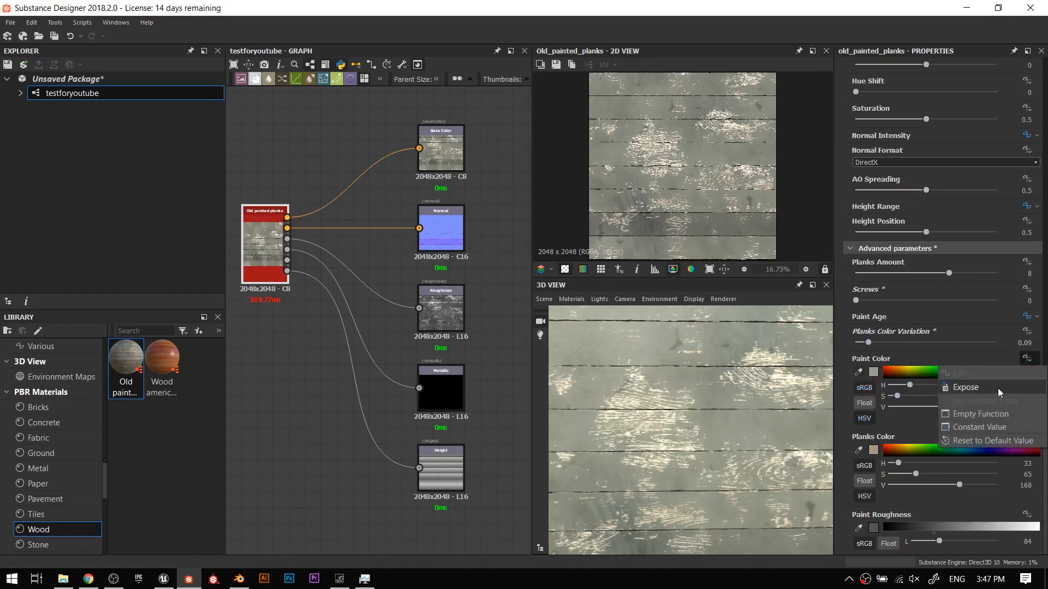
{"action": "left_click", "coordinate": [1001, 385]}
{"action": "left_click", "coordinate": [494, 296]}
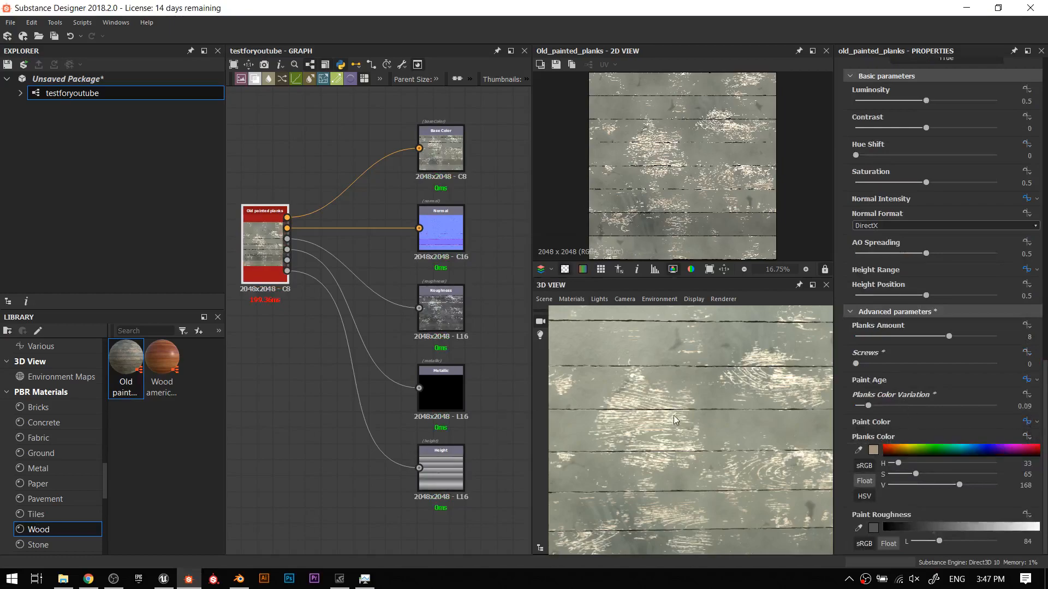
Expose the Planks Color parameter as a graph input named planks_color
{"action": "left_click", "coordinate": [1027, 438]}
{"action": "left_click", "coordinate": [1000, 466]}
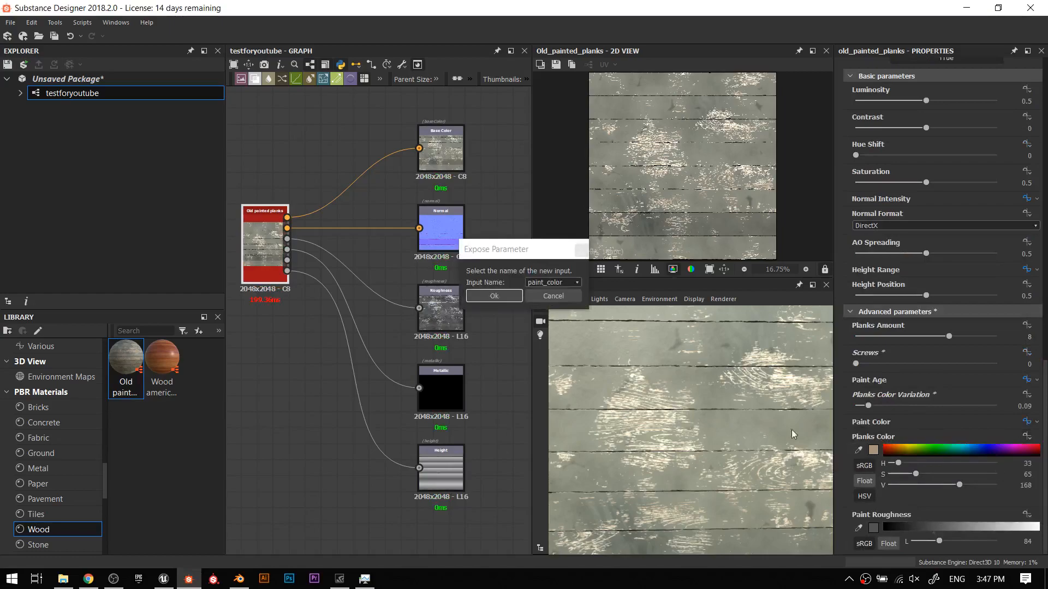
{"action": "left_click", "coordinate": [562, 282]}
{"action": "left_click", "coordinate": [547, 301]}
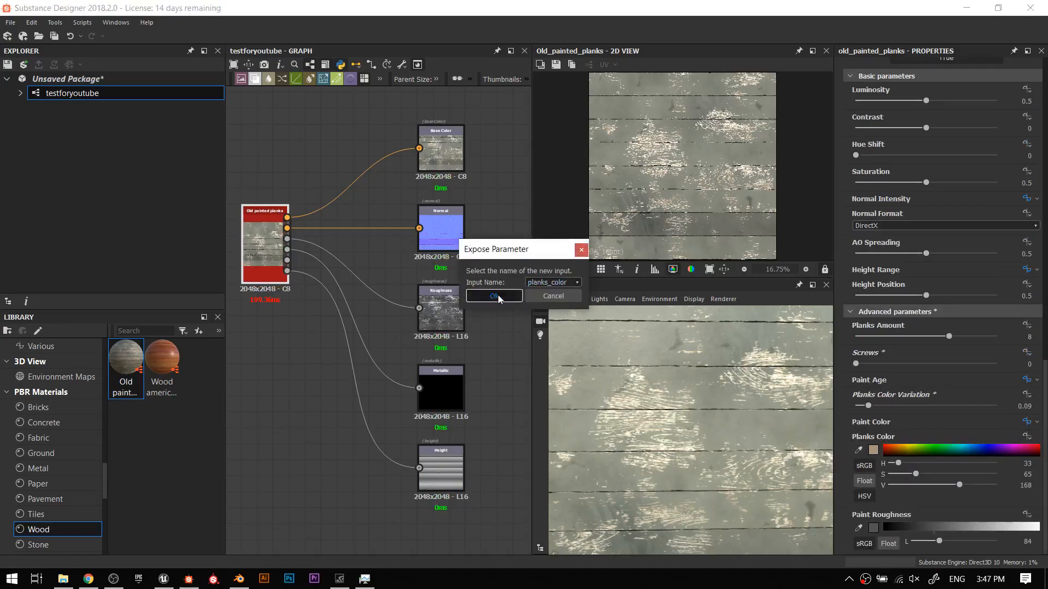
{"action": "left_click", "coordinate": [494, 295]}
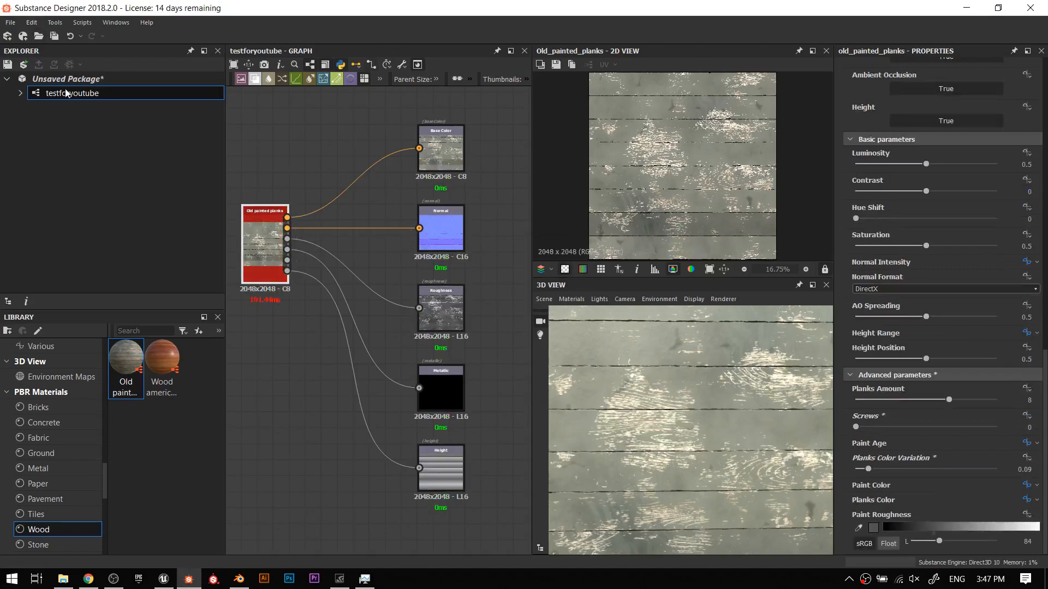
Start publishing the unsaved package as an .sbsar file and save the package as testforyoutube.sbs in the Substance Designs folder
{"action": "left_click", "coordinate": [50, 95]}
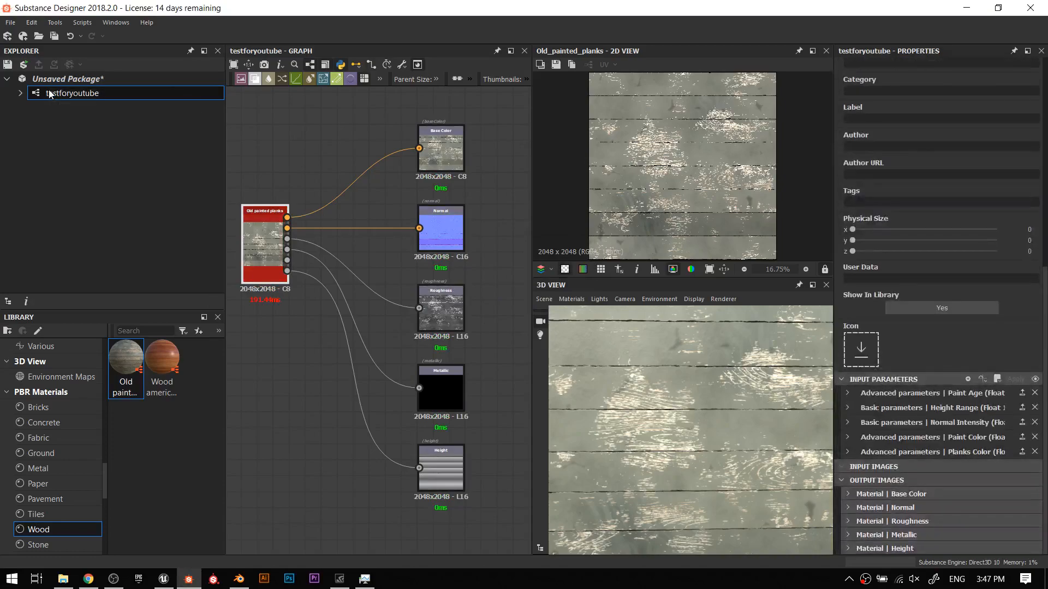
{"action": "right_click", "coordinate": [49, 96]}
{"action": "left_click", "coordinate": [57, 83]}
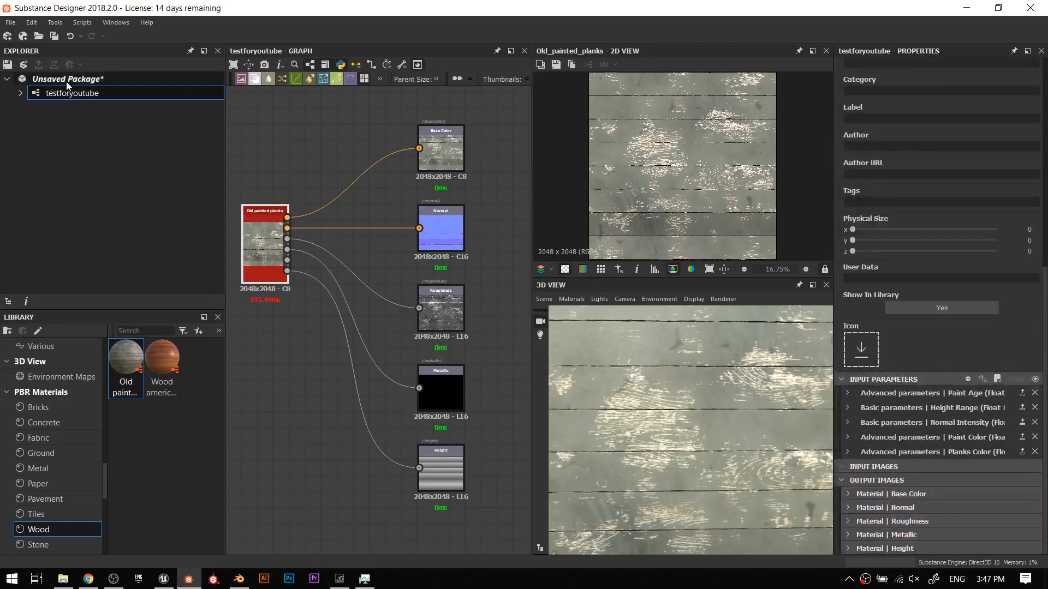
{"action": "left_click", "coordinate": [57, 82]}
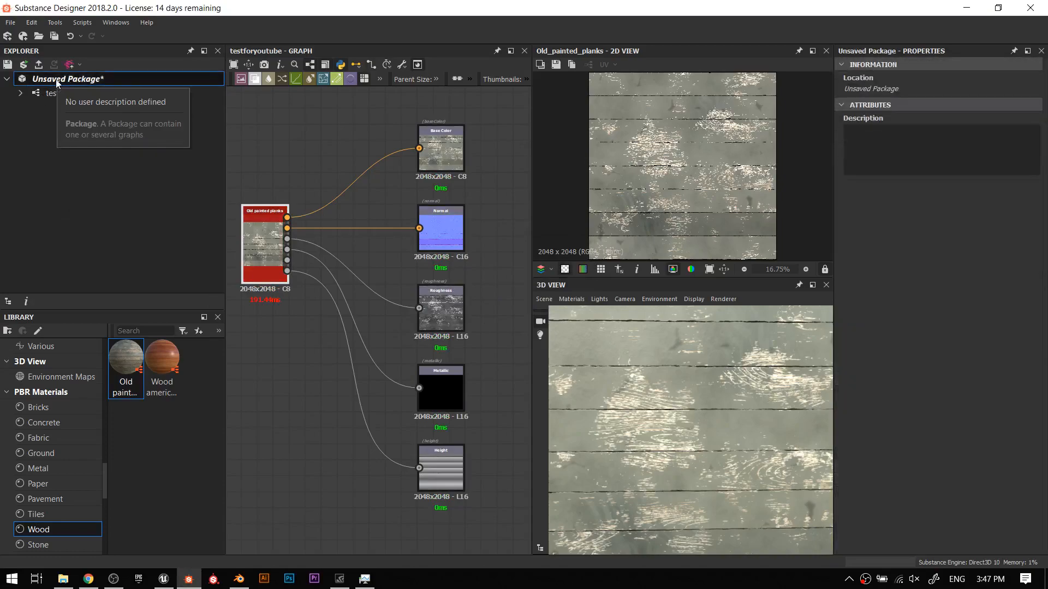
{"action": "right_click", "coordinate": [43, 81]}
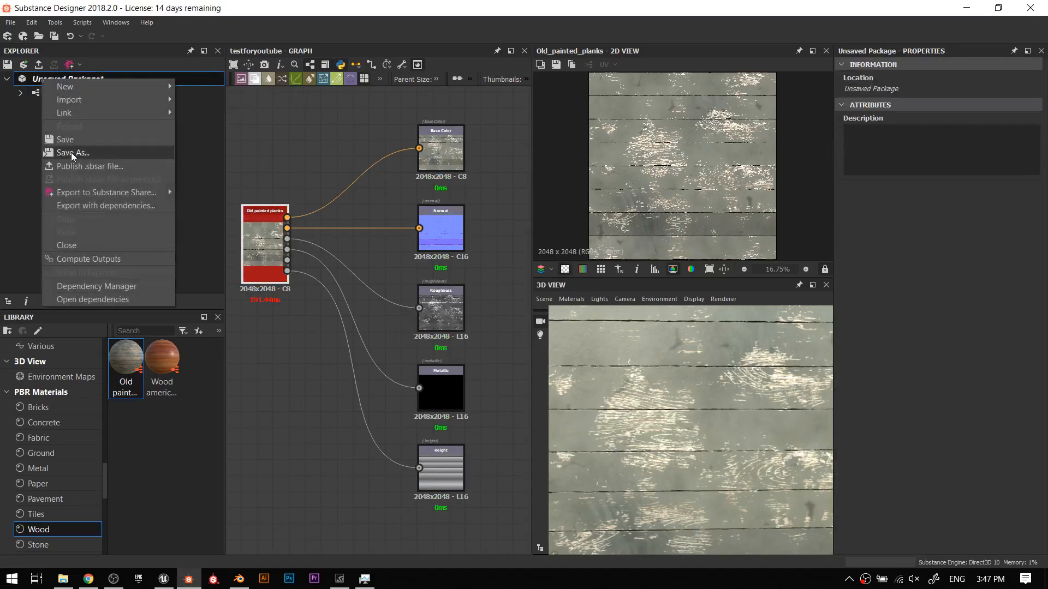
{"action": "left_click", "coordinate": [99, 166]}
{"action": "left_click_drag", "start_coordinate": [225, 21], "coordinate": [413, 64]}
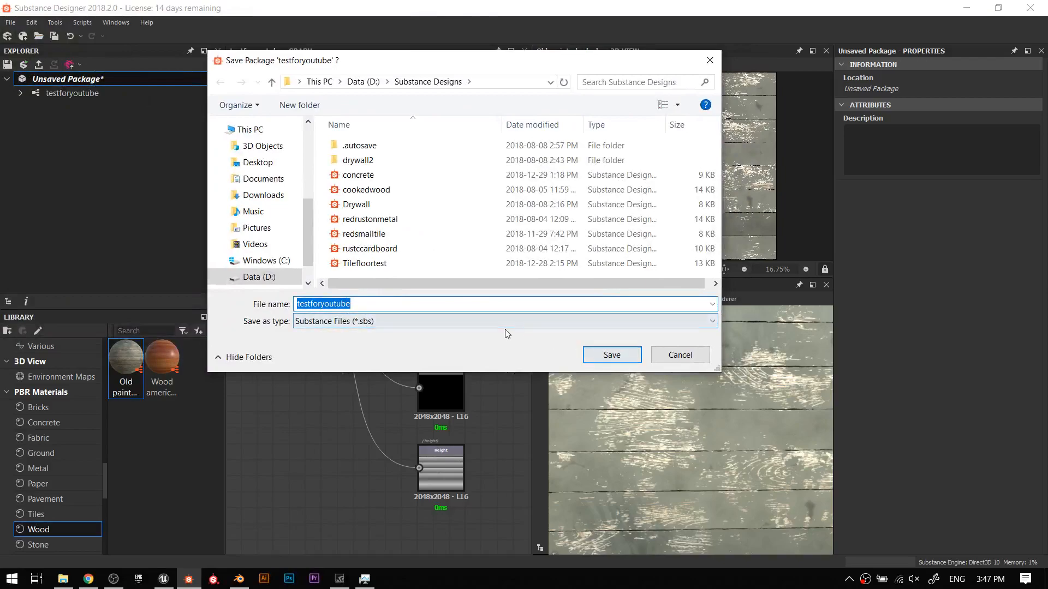
{"action": "left_click", "coordinate": [622, 353]}
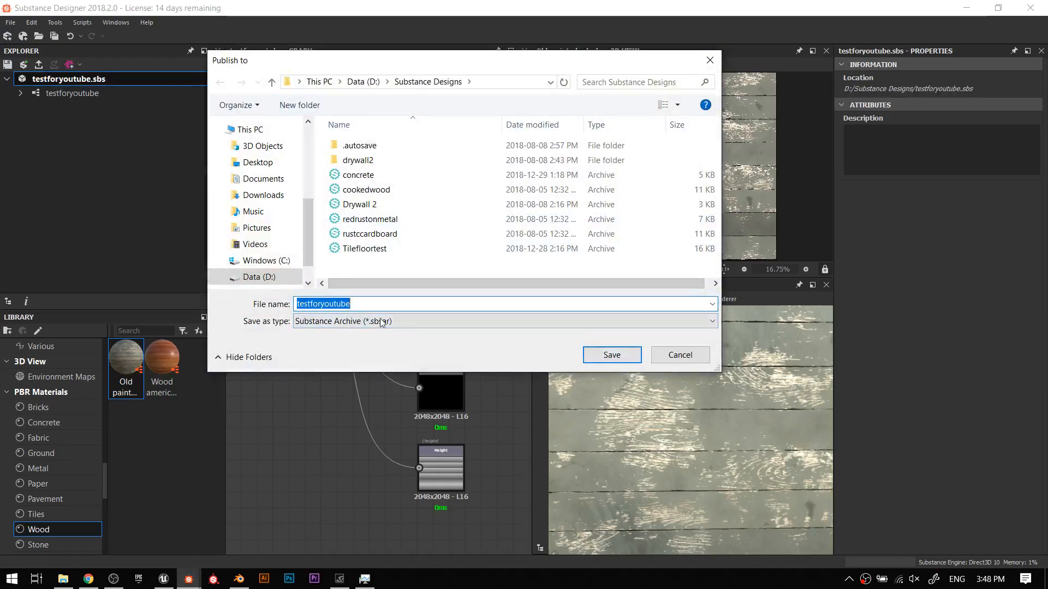
Publish the Substance archive as testforyoutube in the Substance Designs folder, using Best (Slow encode/decode) compression
{"action": "left_click", "coordinate": [611, 356]}
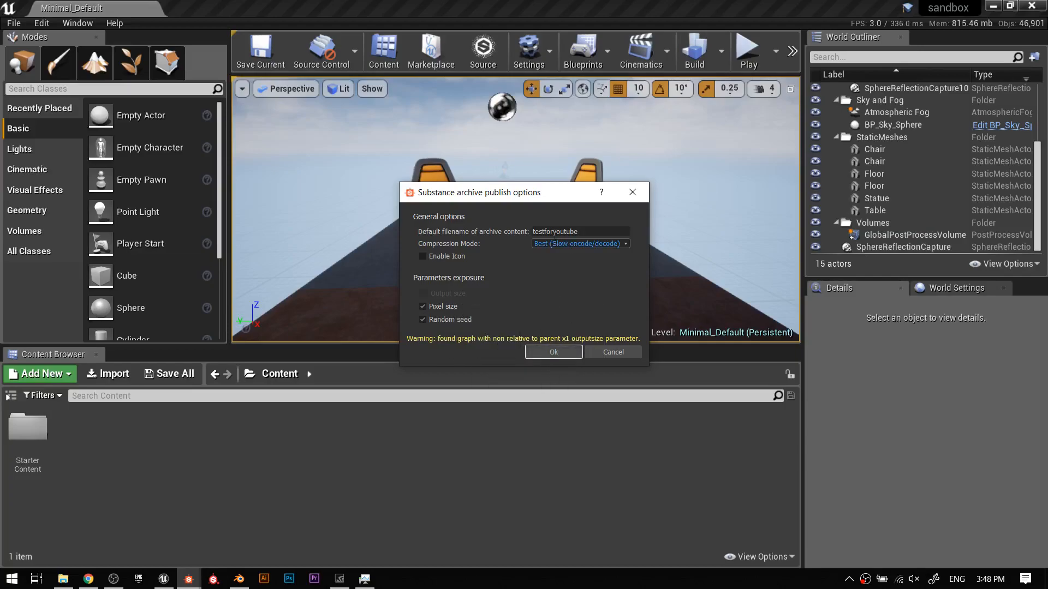
{"action": "left_click", "coordinate": [559, 348]}
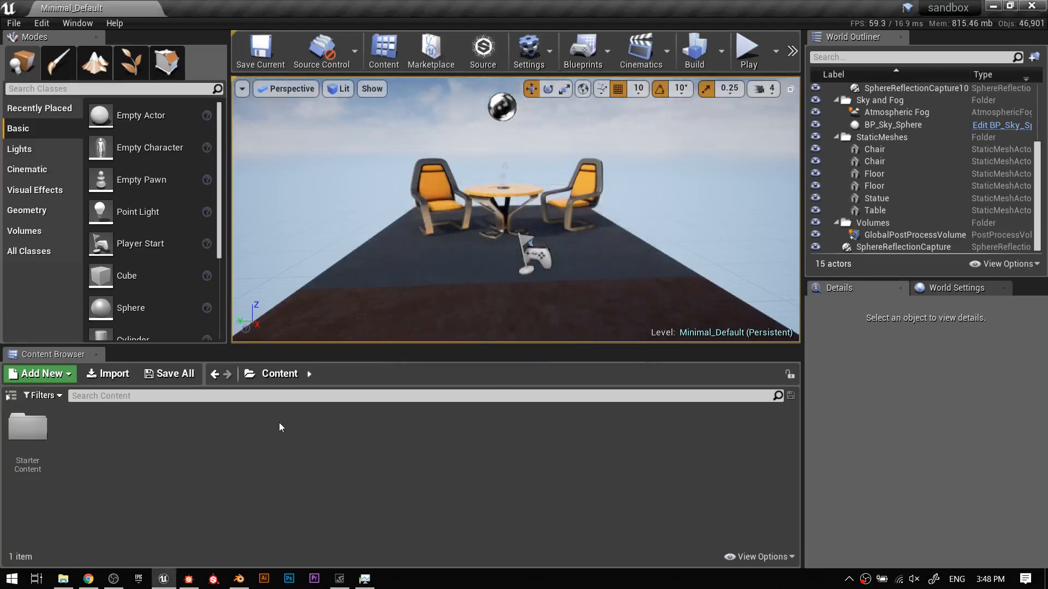
{"action": "left_click", "coordinate": [190, 581]}
{"action": "left_click", "coordinate": [190, 580]}
Create a folder named Substances in the Unreal project's Content folder and open it
{"action": "right_click", "coordinate": [98, 441]}
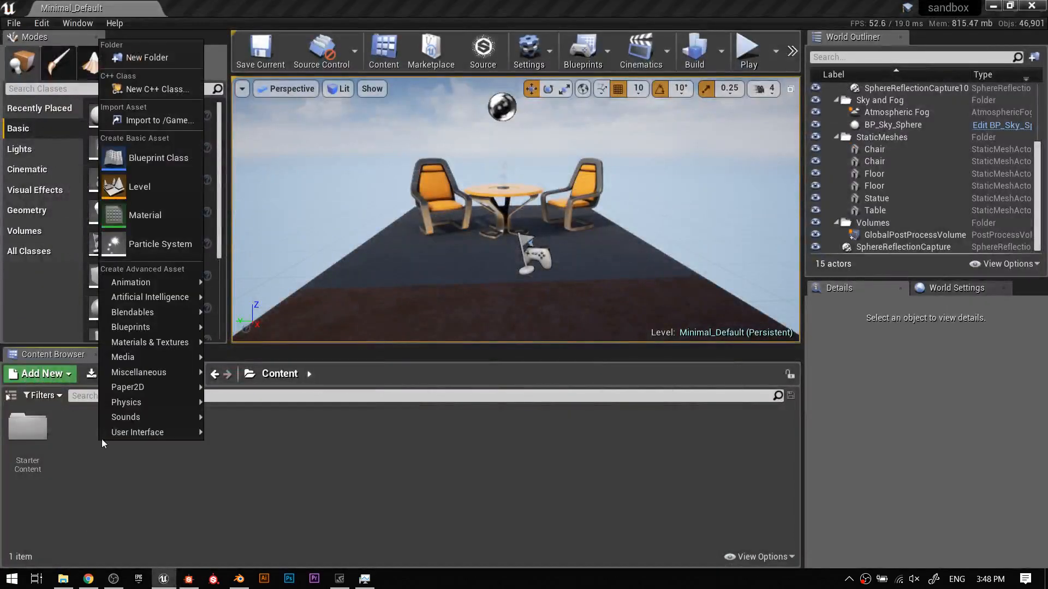
{"action": "left_click", "coordinate": [164, 56]}
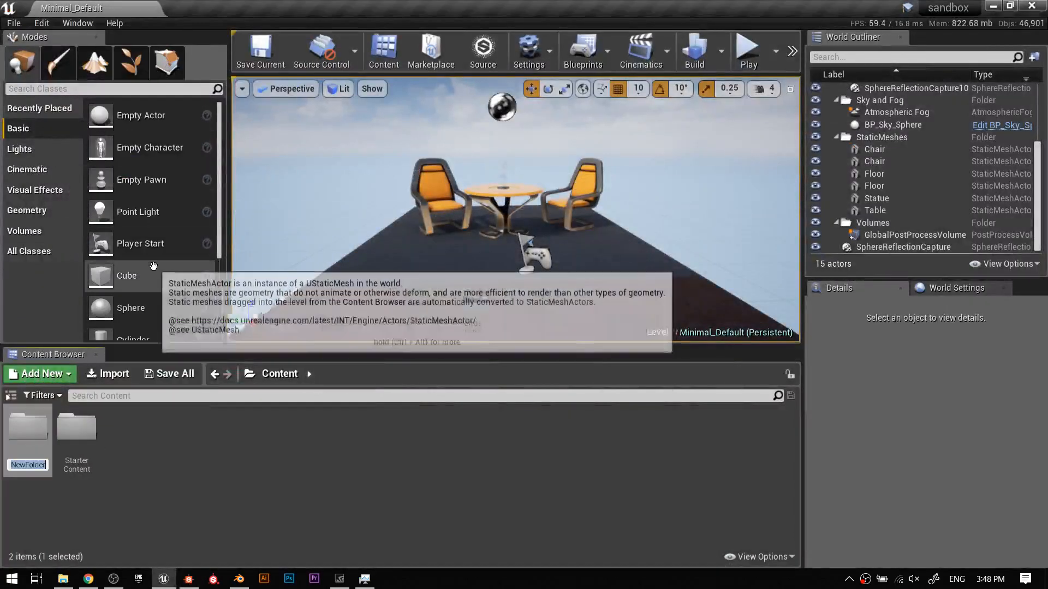
{"action": "type", "text": "Substances"}
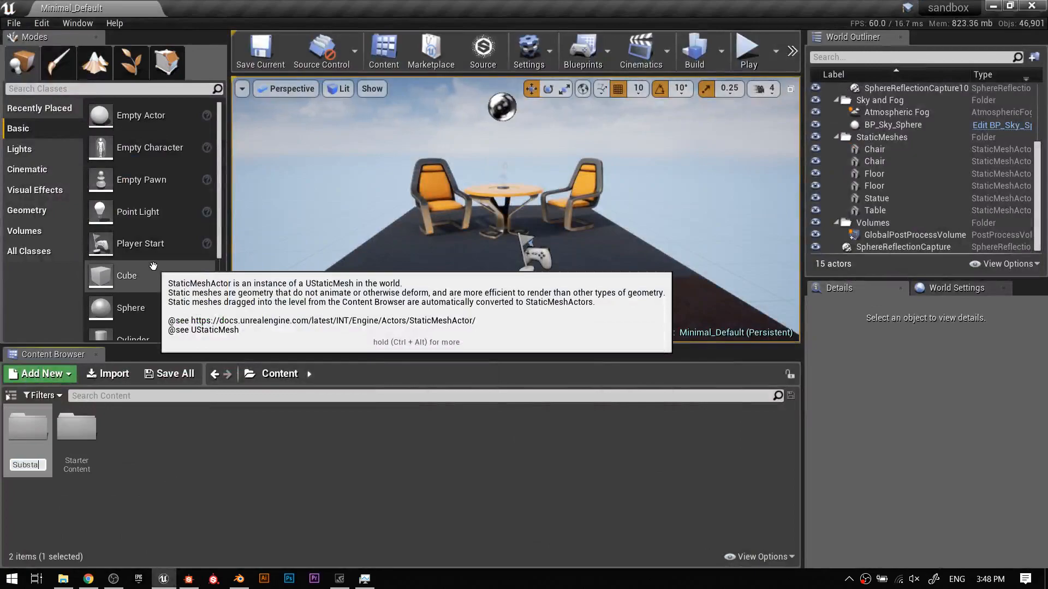
{"action": "key", "text": "Return"}
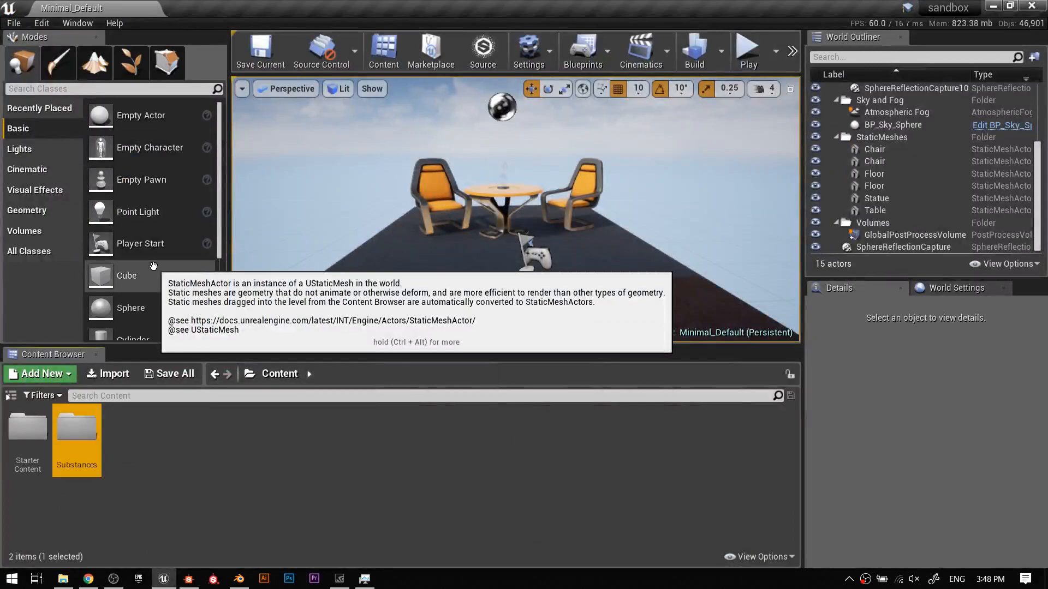
{"action": "double_click", "coordinate": [77, 431]}
Create a subfolder named testforyoutube inside Substances and open it
{"action": "right_click", "coordinate": [136, 431]}
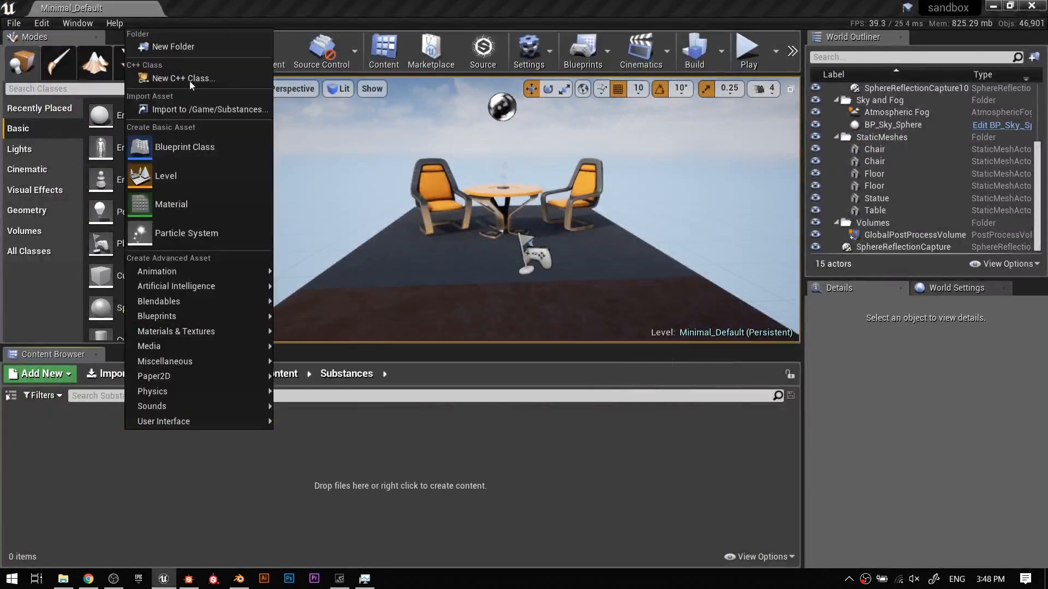
{"action": "left_click", "coordinate": [205, 45]}
{"action": "type", "text": "t"}
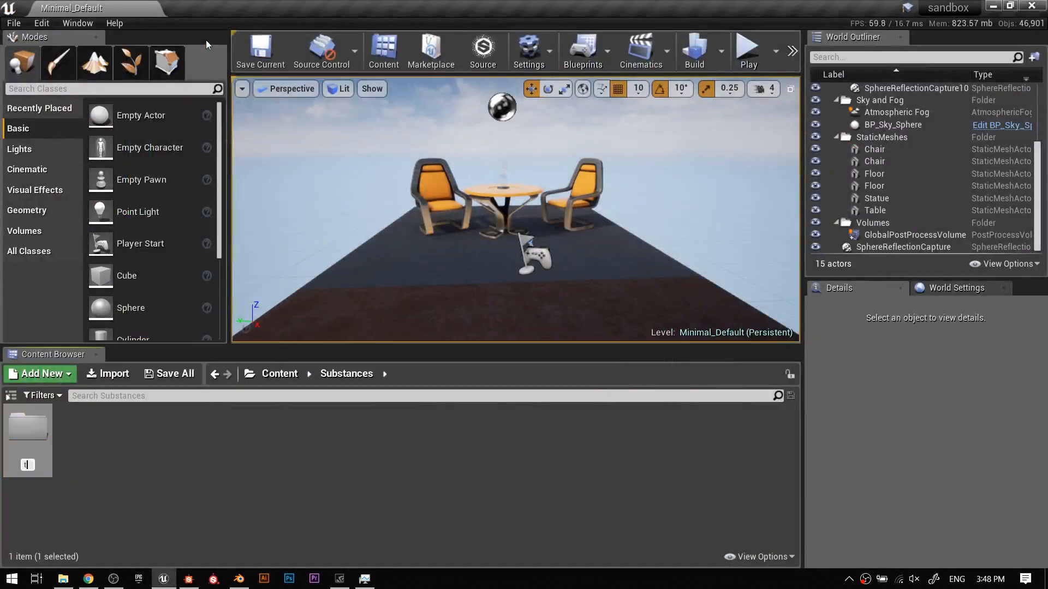
{"action": "type", "text": "estfolyoutube"}
{"action": "key", "text": "Return"}
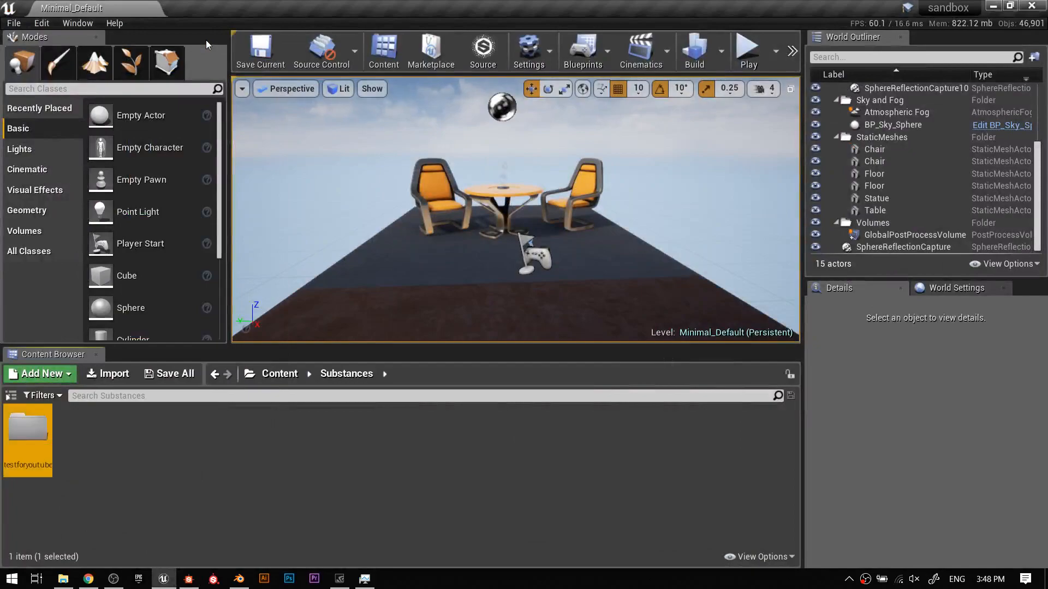
{"action": "double_click", "coordinate": [33, 436]}
Import the testforyoutube Substance archive from the Substance Designs folder into the new project folder, creating a default instance and a material
{"action": "left_click", "coordinate": [63, 578]}
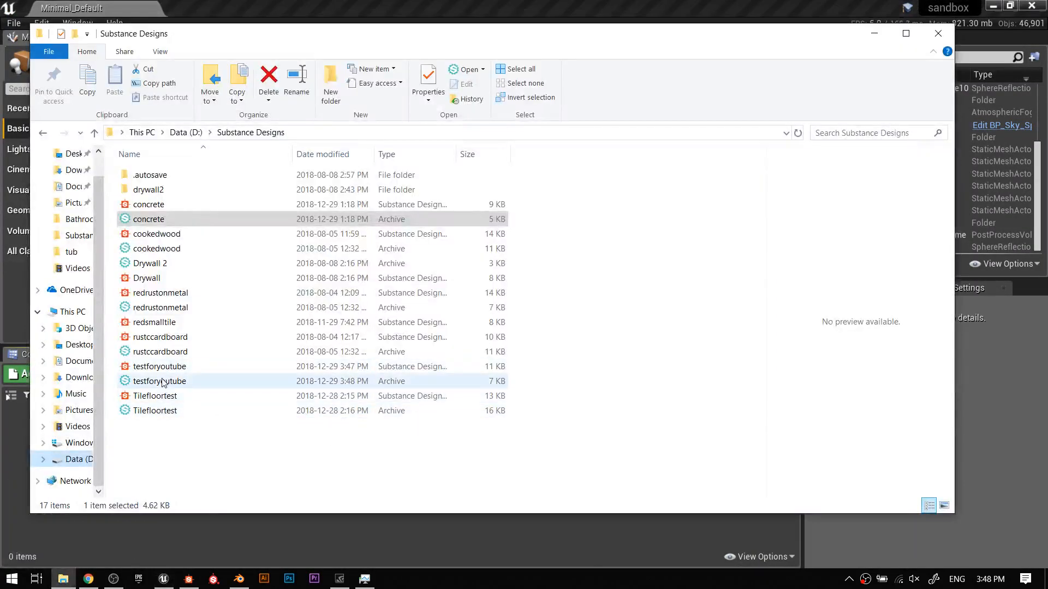
{"action": "left_click", "coordinate": [210, 379]}
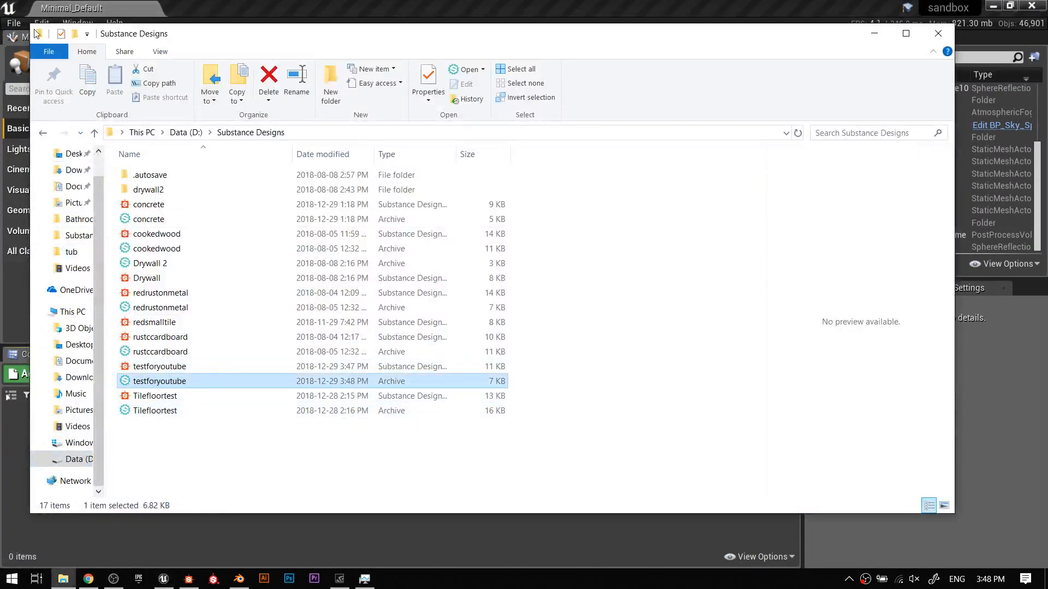
{"action": "left_click_drag", "start_coordinate": [31, 24], "coordinate": [279, 39]}
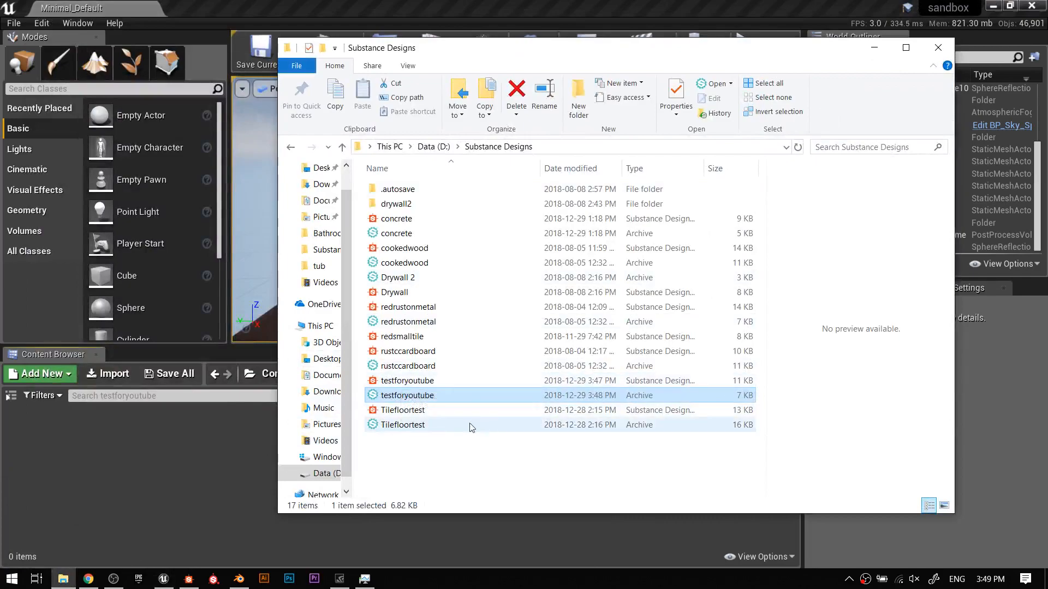
{"action": "left_click_drag", "start_coordinate": [400, 401], "coordinate": [147, 473]}
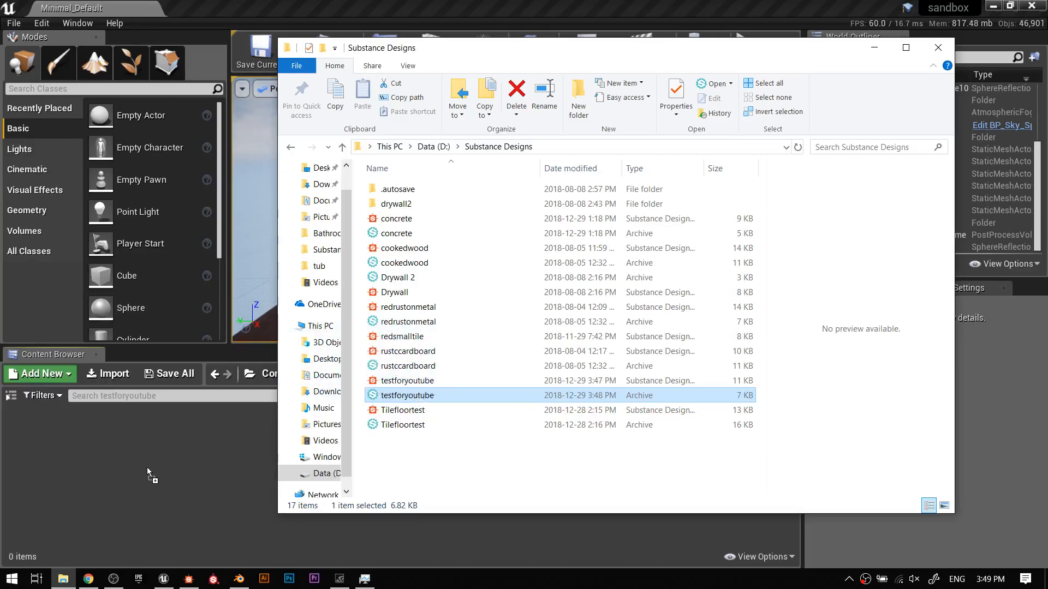
{"action": "left_click_drag", "start_coordinate": [148, 469], "coordinate": [148, 469]}
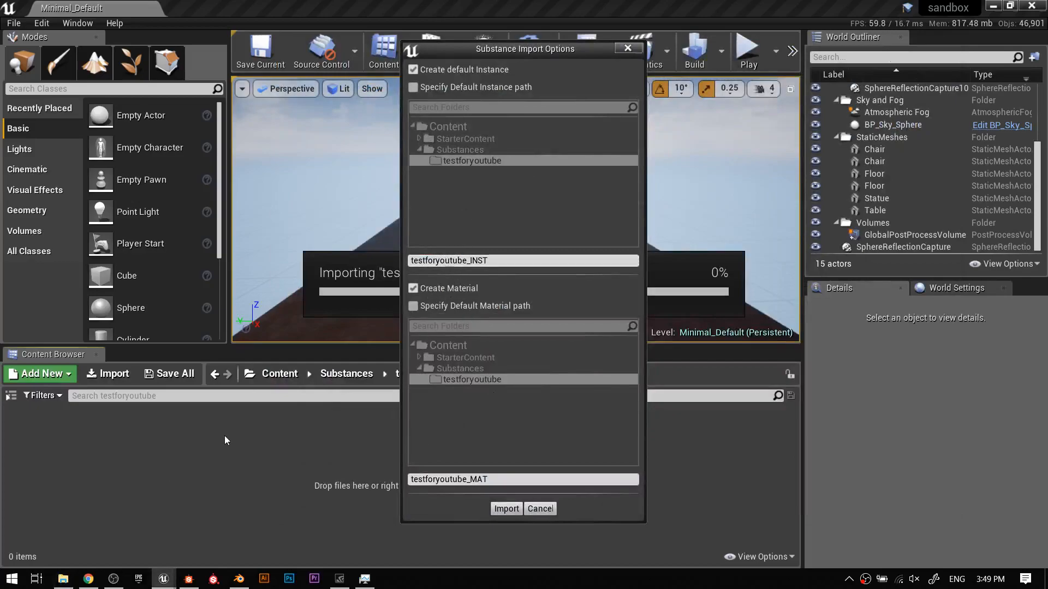
{"action": "left_click", "coordinate": [505, 510]}
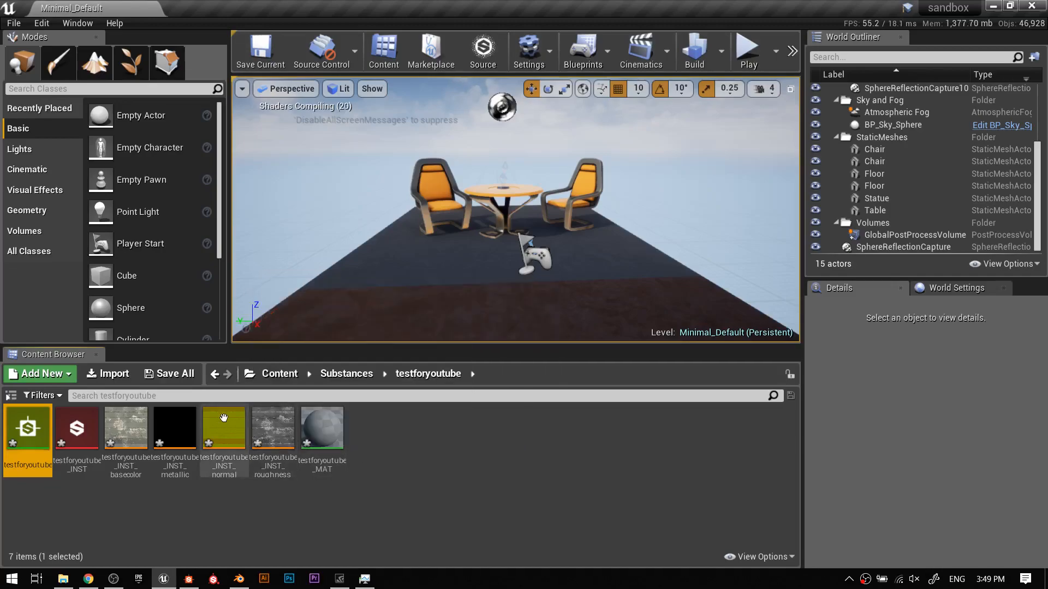
Examine the imported basecolor texture in an enlarged texture editor view and close it
{"action": "mouse_move", "coordinate": [232, 416]}
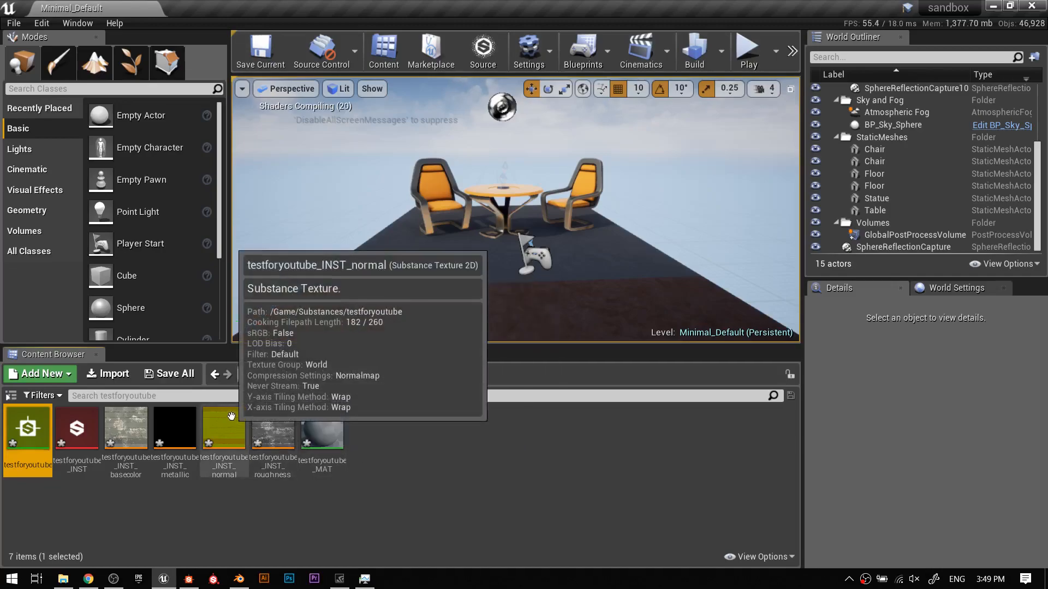
{"action": "double_click", "coordinate": [145, 431]}
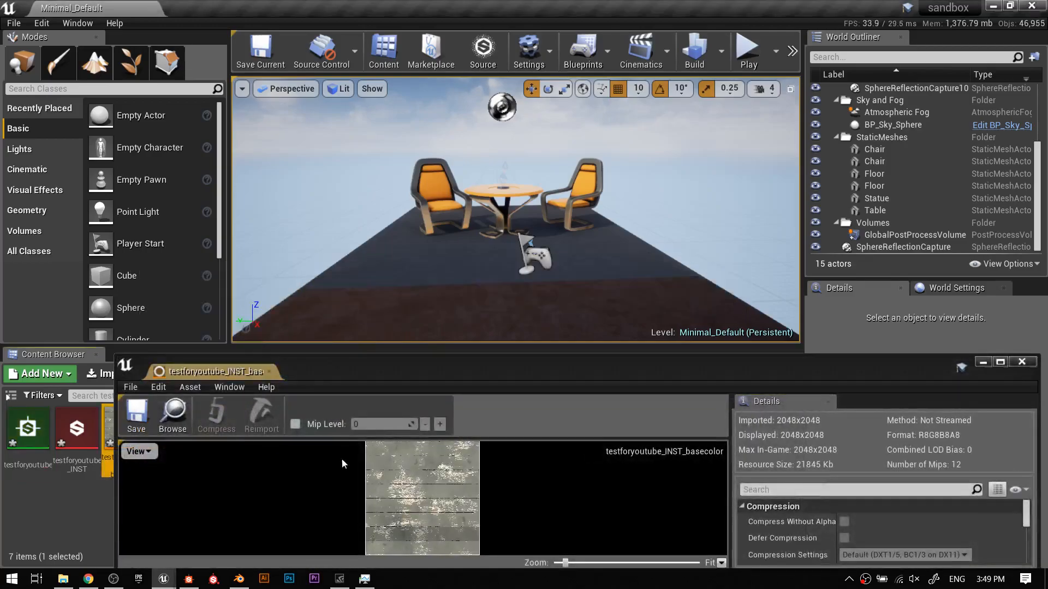
{"action": "left_click_drag", "start_coordinate": [404, 358], "coordinate": [424, 101]}
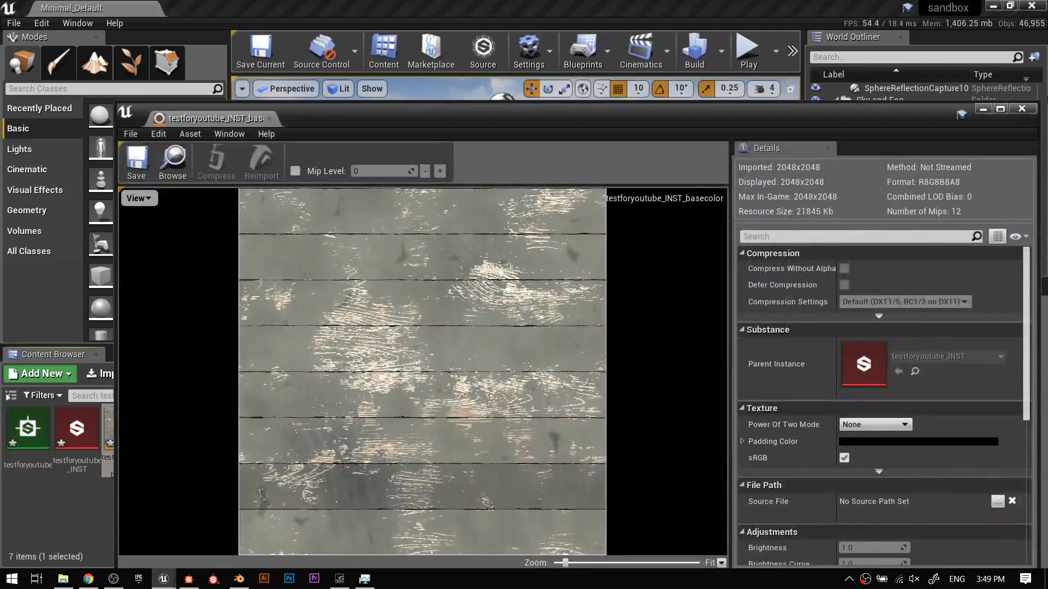
{"action": "left_click", "coordinate": [1021, 109]}
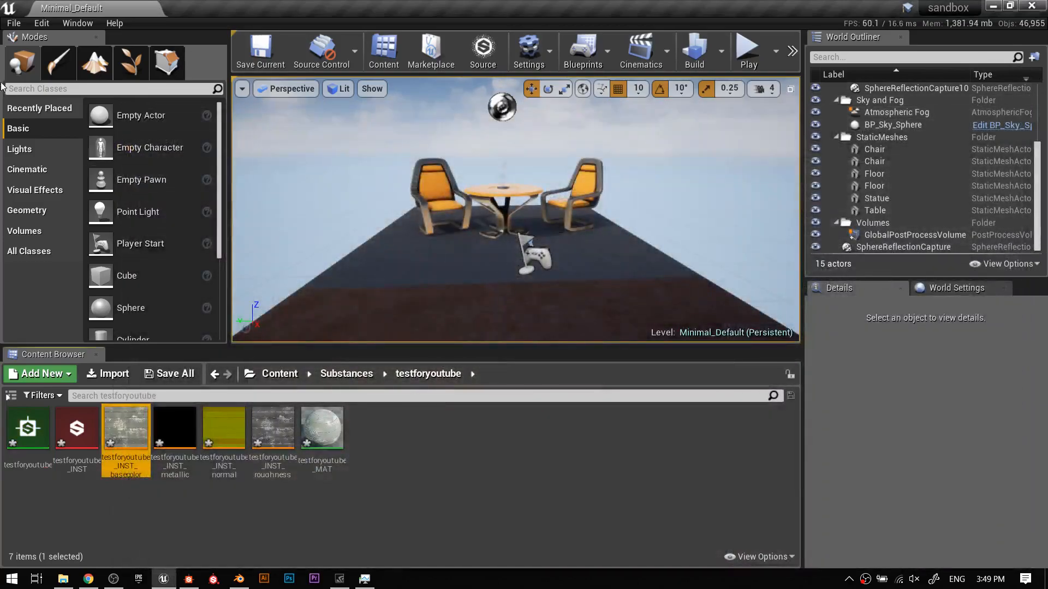
Place an additive box brush in the level in front of the table and move the Player Start back to X 245
{"action": "left_click", "coordinate": [26, 210]}
{"action": "mouse_move", "coordinate": [103, 118]}
{"action": "left_mouse_down"}
{"action": "mouse_move", "coordinate": [568, 262]}
{"action": "mouse_move", "coordinate": [572, 273]}
{"action": "left_mouse_up"}
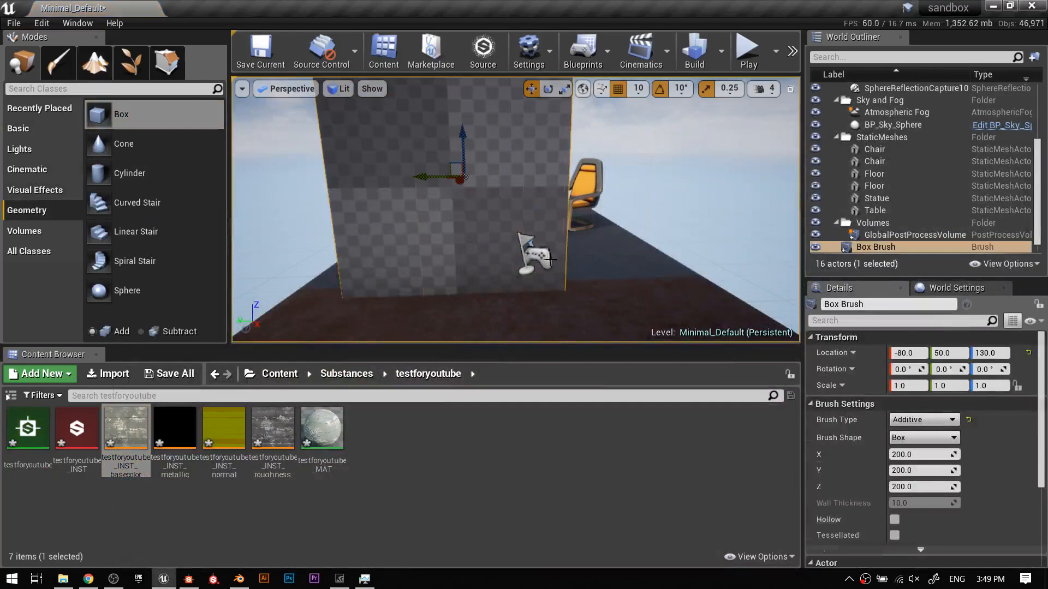
{"action": "left_click", "coordinate": [533, 252]}
{"action": "key", "text": "f"}
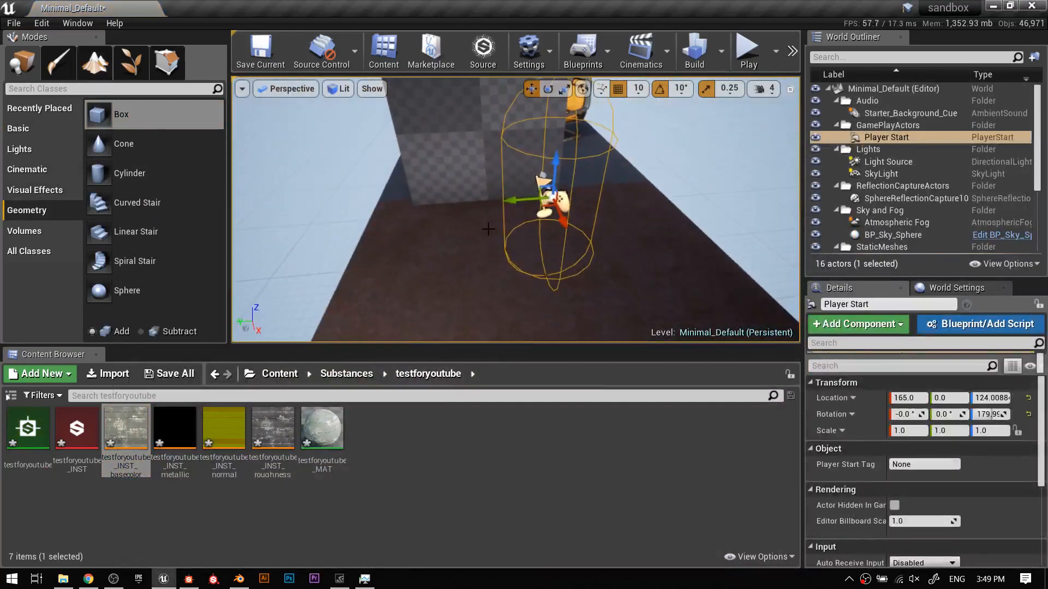
{"action": "left_click_drag", "start_coordinate": [561, 218], "coordinate": [600, 302]}
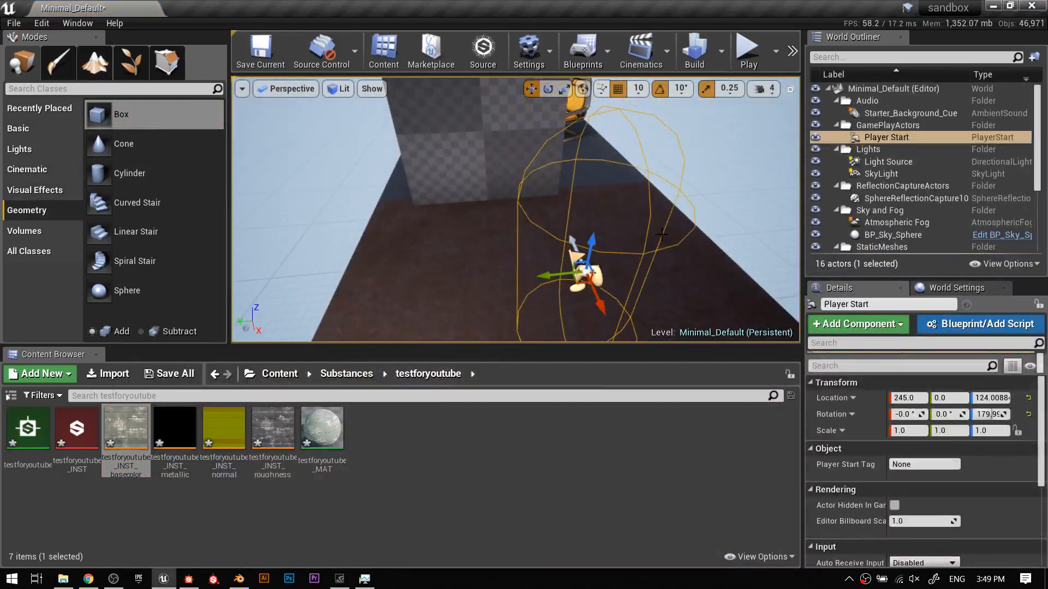
Play the level briefly to preview the box, stop it, and select the box brush's front face
{"action": "left_click", "coordinate": [749, 52]}
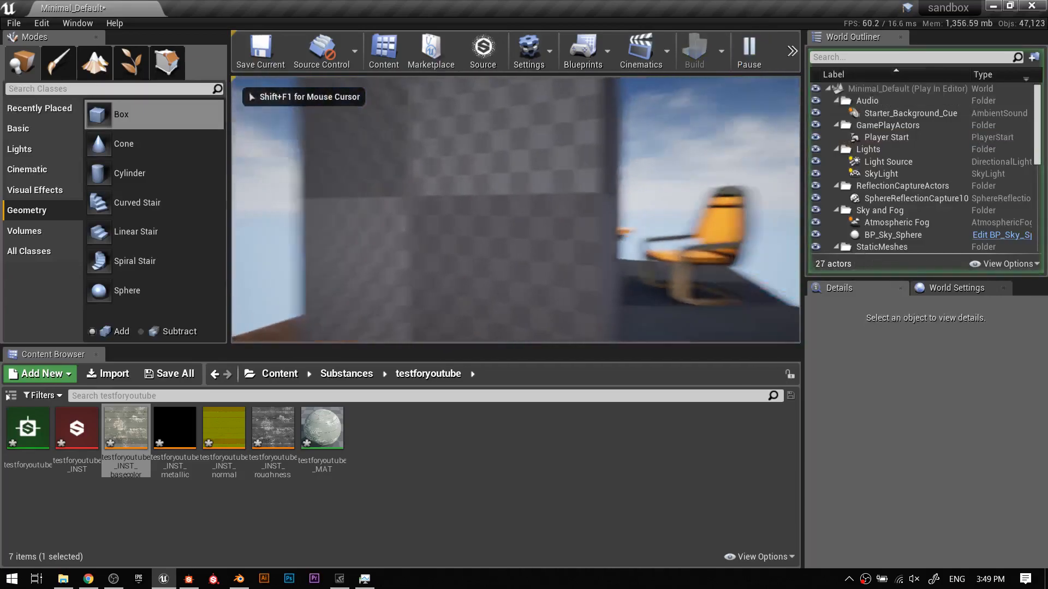
{"action": "key", "text": "Escape"}
{"action": "left_click", "coordinate": [442, 156]}
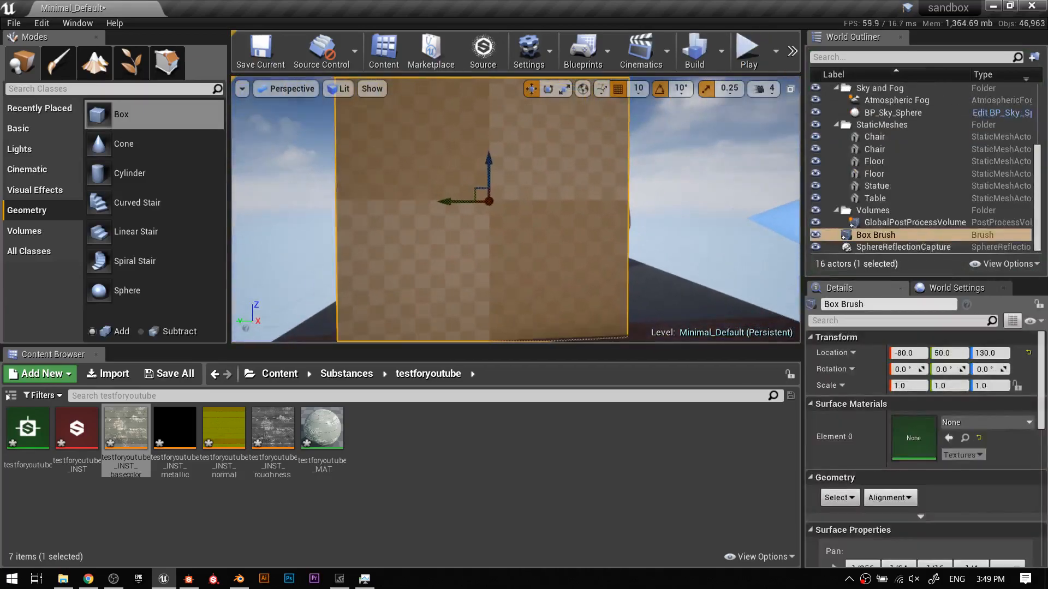
{"action": "scroll", "coordinate": [442, 157], "scroll_direction": "down", "scroll_amount": 2}
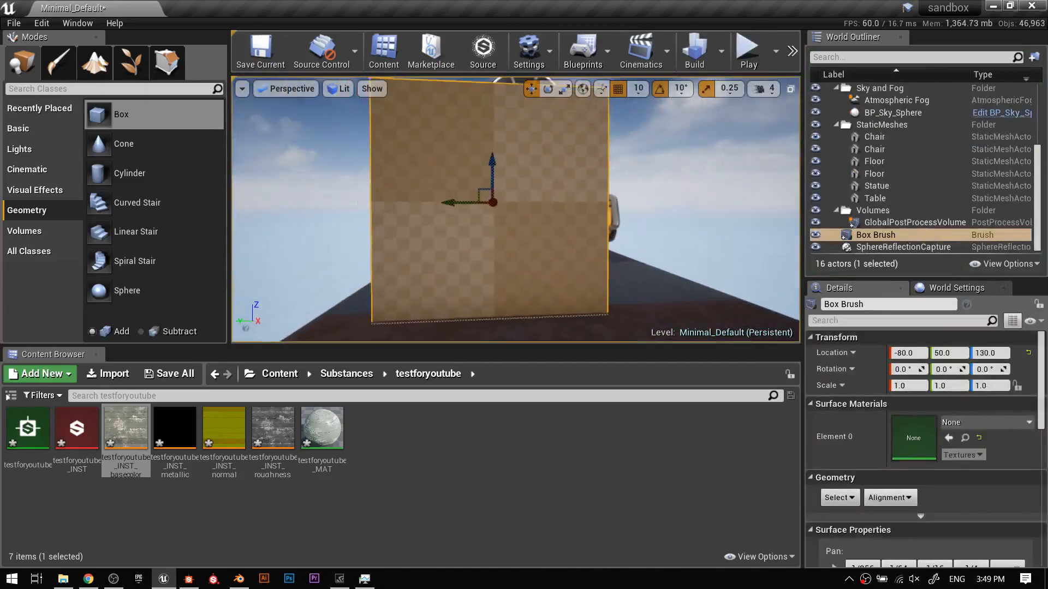
Examine the testforyoutube_MAT material's texture nodes and sphere preview in the material editor and close it
{"action": "double_click", "coordinate": [335, 441]}
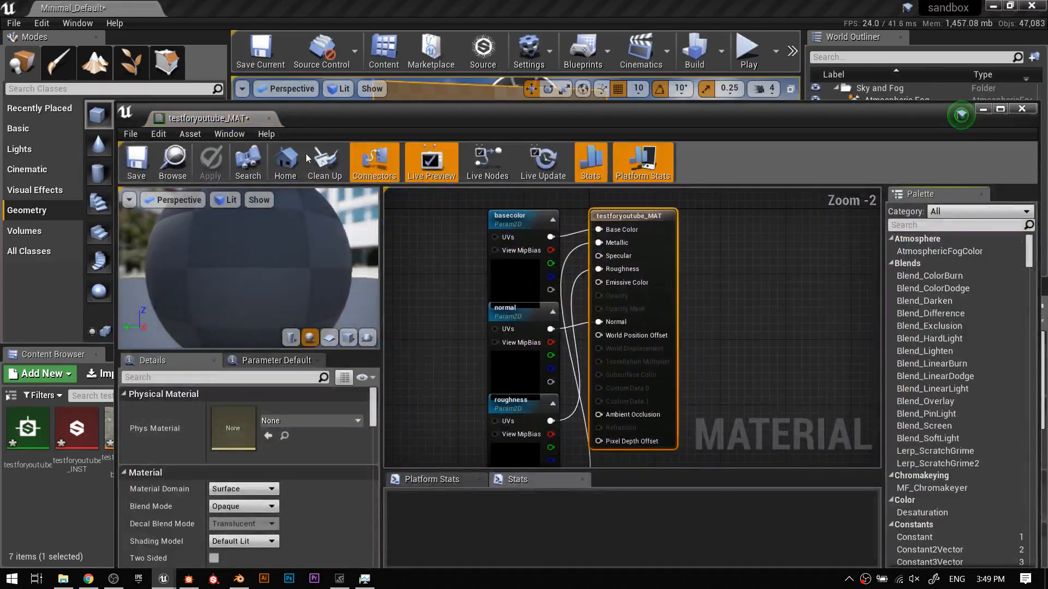
{"action": "scroll", "coordinate": [260, 253], "scroll_direction": "down", "scroll_amount": 6}
{"action": "scroll", "coordinate": [259, 251], "scroll_direction": "up", "scroll_amount": 3}
{"action": "left_click_drag", "start_coordinate": [237, 257], "coordinate": [256, 246]}
{"action": "scroll", "coordinate": [240, 258], "scroll_direction": "up", "scroll_amount": 4}
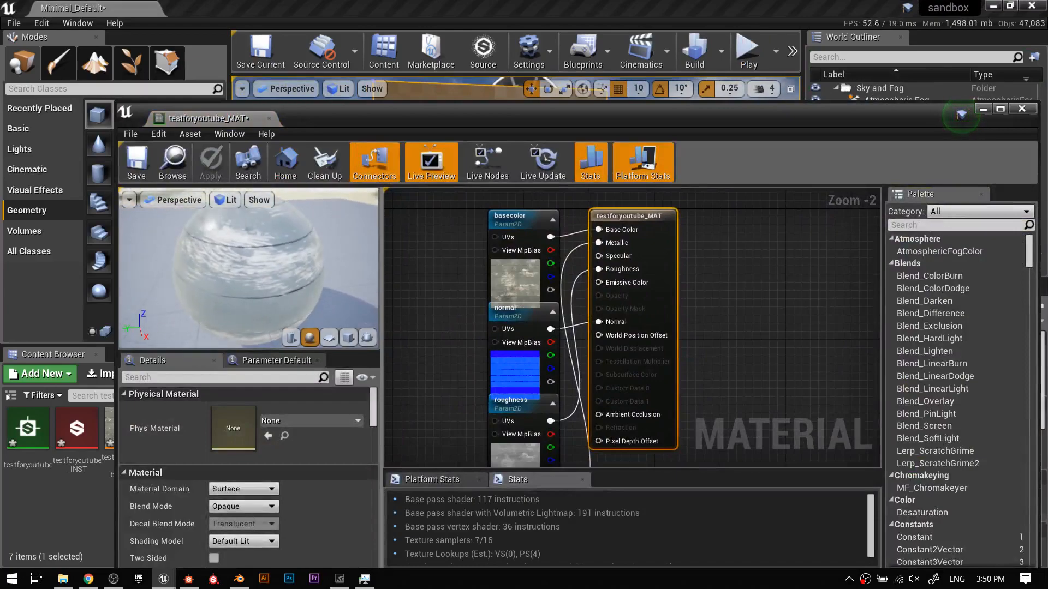
{"action": "left_click", "coordinate": [269, 119]}
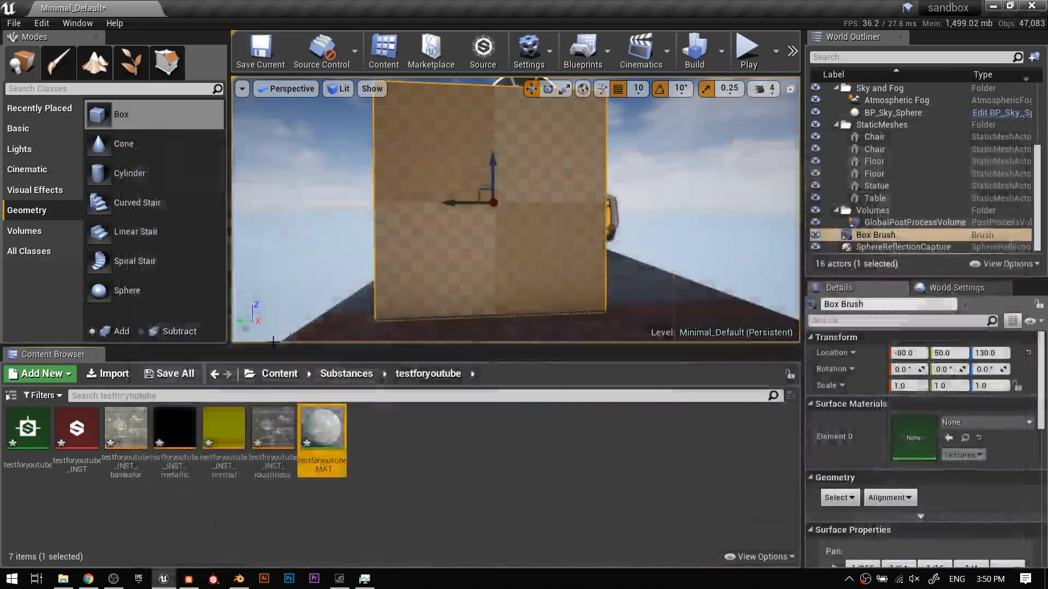
Apply the testforyoutube_MAT material to the front face of the box brush
{"action": "left_click_drag", "start_coordinate": [322, 430], "coordinate": [475, 238]}
{"action": "scroll", "coordinate": [475, 238], "scroll_direction": "down", "scroll_amount": 4}
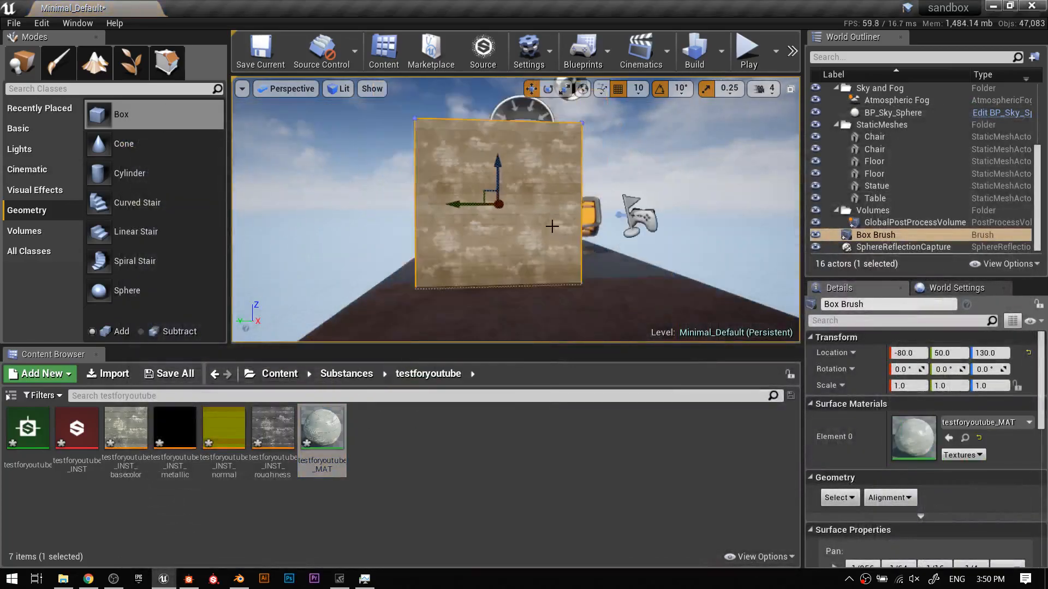
Play the level to preview the planks material on the box from several distances, and stop the session
{"action": "left_click", "coordinate": [748, 51]}
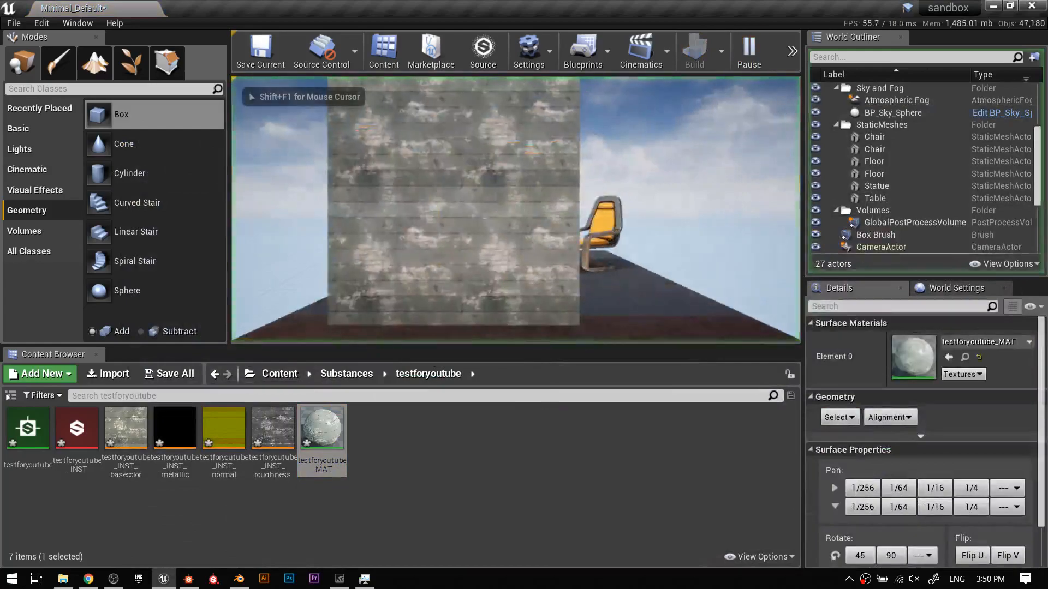
{"action": "key", "text": "w"}
{"action": "key", "text": "s"}
{"action": "key", "text": "w"}
{"action": "key", "text": "s"}
{"action": "key", "text": "w"}
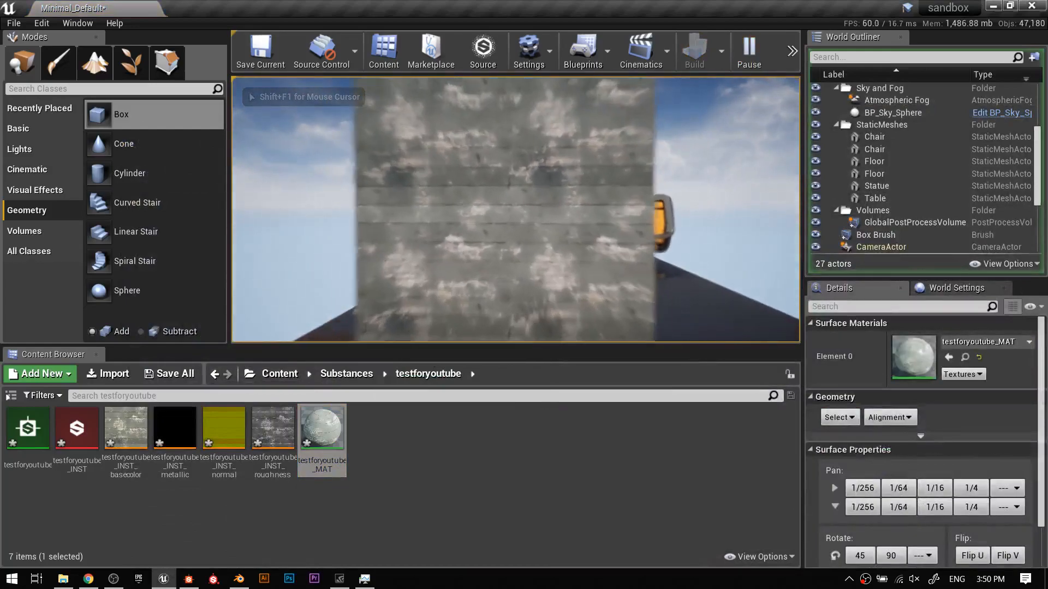
{"action": "key", "text": "Escape"}
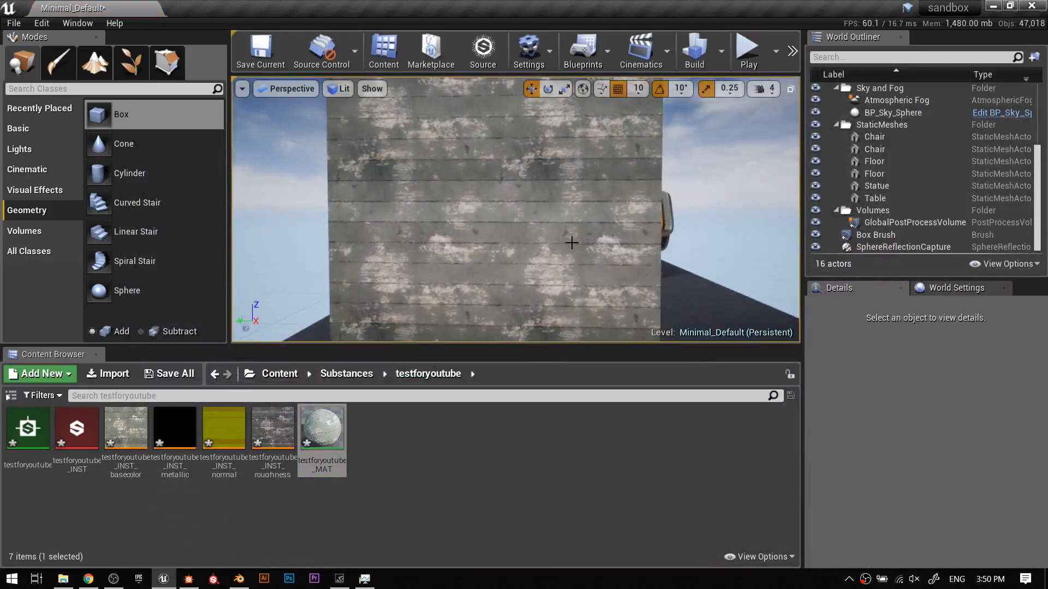
{"action": "left_click", "coordinate": [197, 581]}
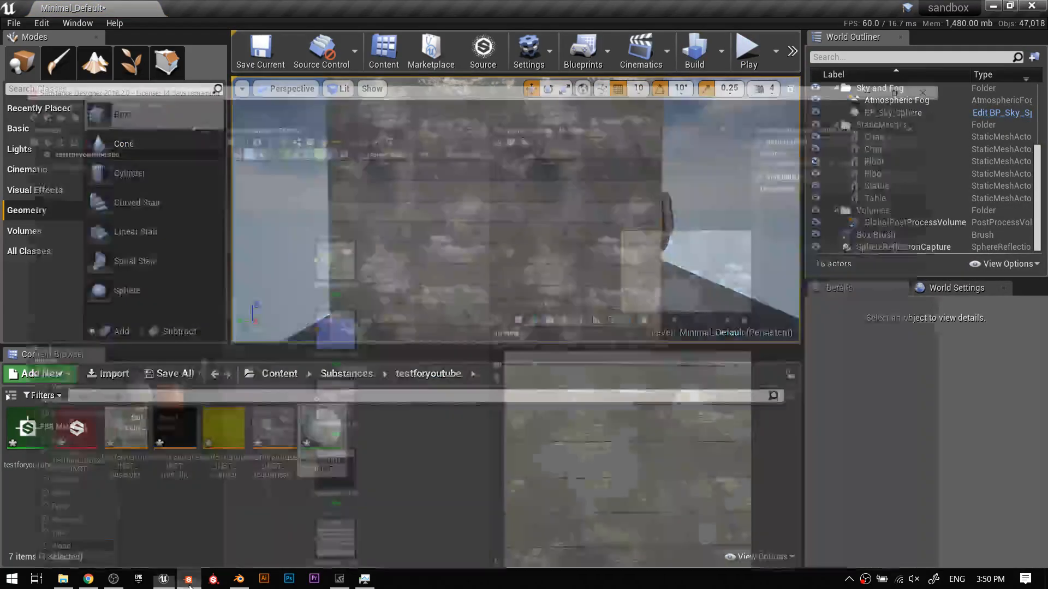
{"action": "left_click", "coordinate": [194, 579]}
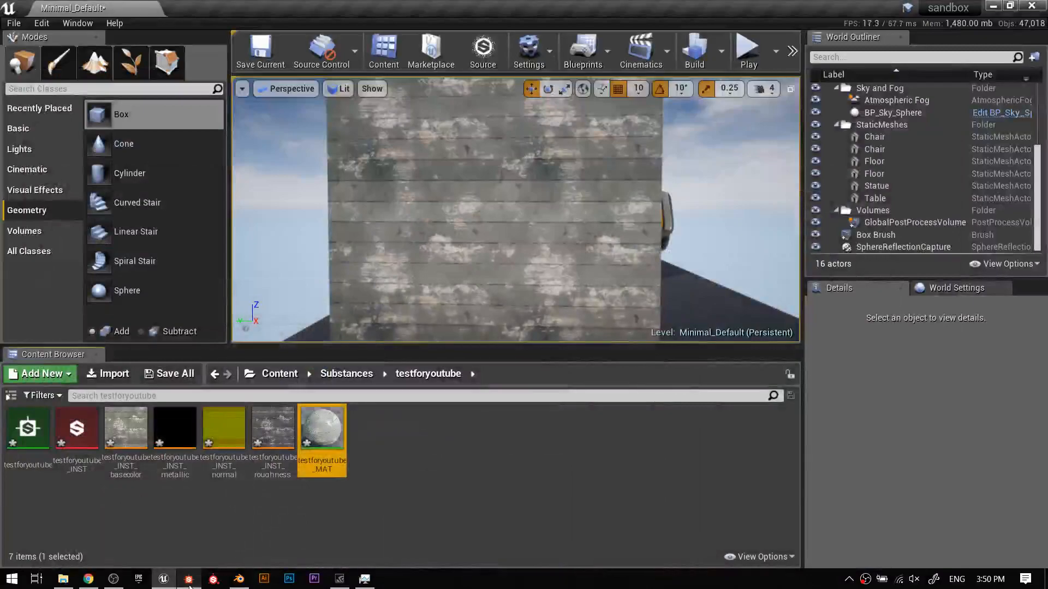
Open the testforyoutube_INST graph instance below the viewport and set Random Seed to 1 and Paint Age to 0.085
{"action": "double_click", "coordinate": [76, 429]}
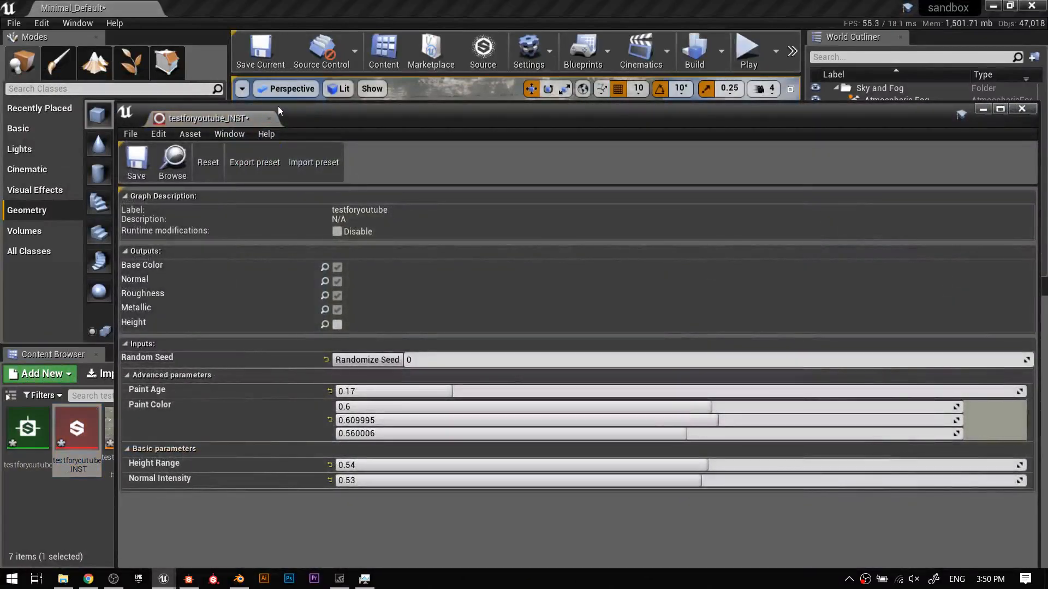
{"action": "left_click_drag", "start_coordinate": [280, 104], "coordinate": [280, 349]}
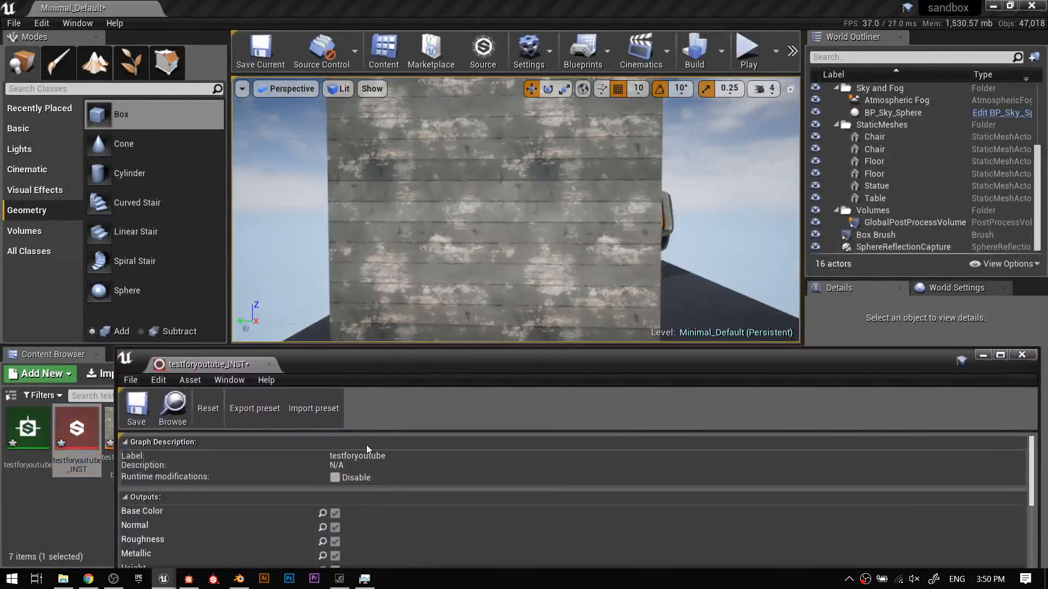
{"action": "scroll", "coordinate": [381, 441], "scroll_direction": "down", "scroll_amount": 2}
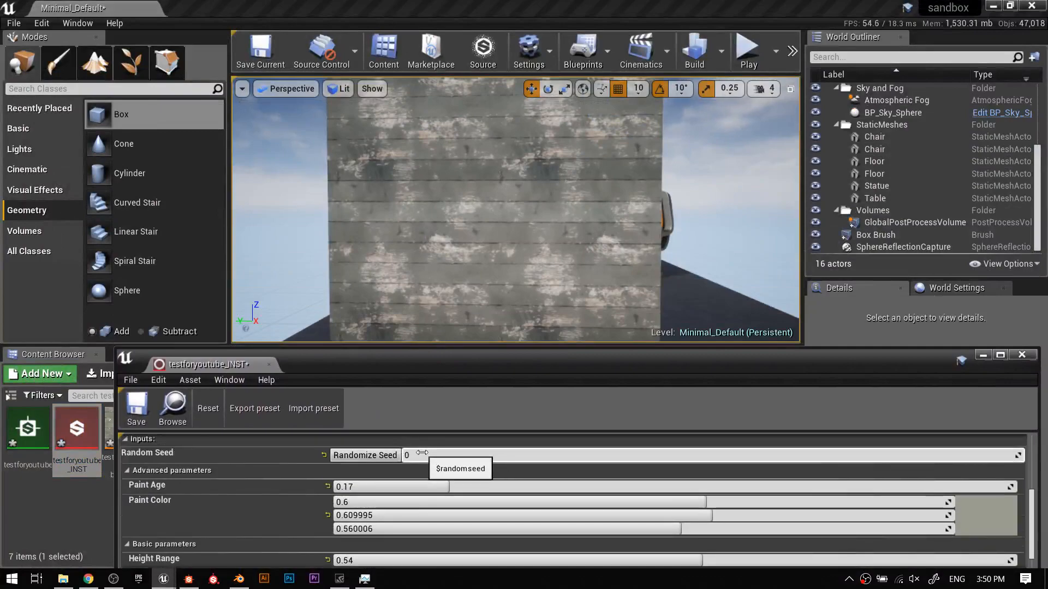
{"action": "left_click_drag", "start_coordinate": [421, 454], "coordinate": [429, 455]}
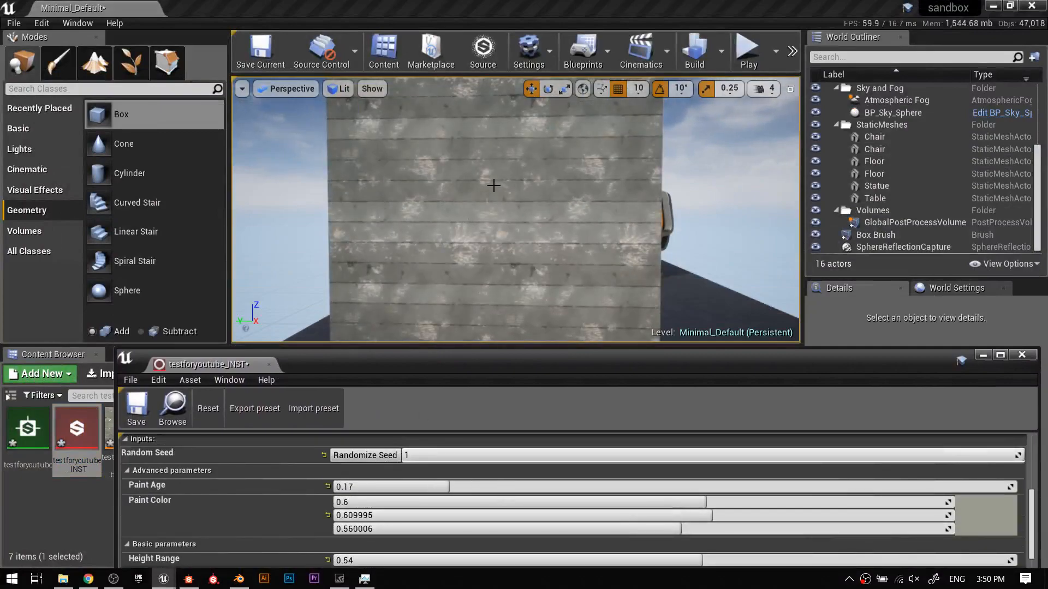
{"action": "left_click_drag", "start_coordinate": [535, 351], "coordinate": [532, 314]}
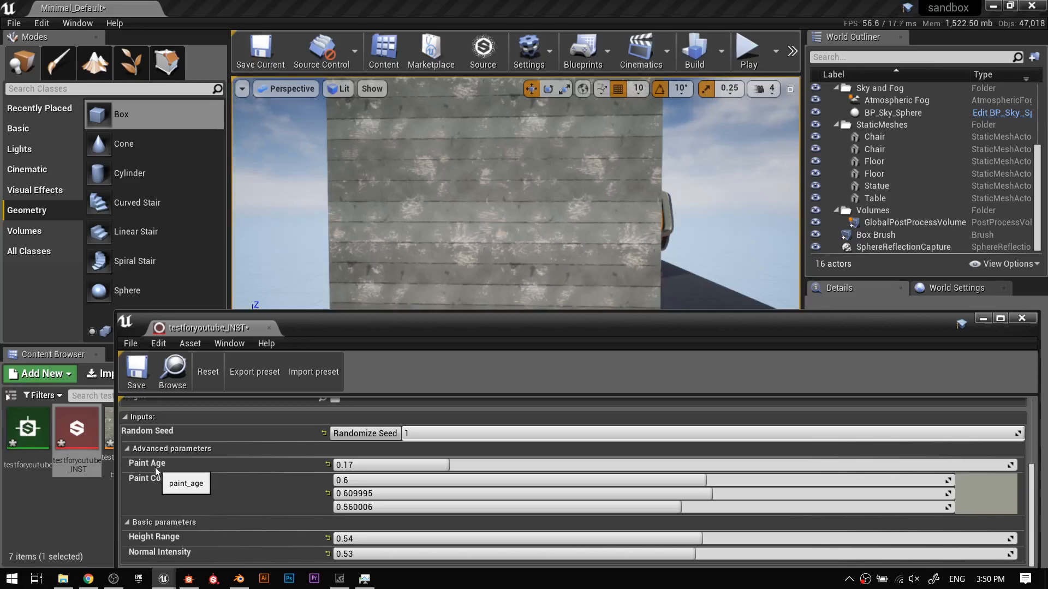
{"action": "mouse_move", "coordinate": [430, 466]}
{"action": "left_mouse_down"}
{"action": "mouse_move", "coordinate": [451, 466]}
{"action": "mouse_move", "coordinate": [109, 464]}
{"action": "left_mouse_up"}
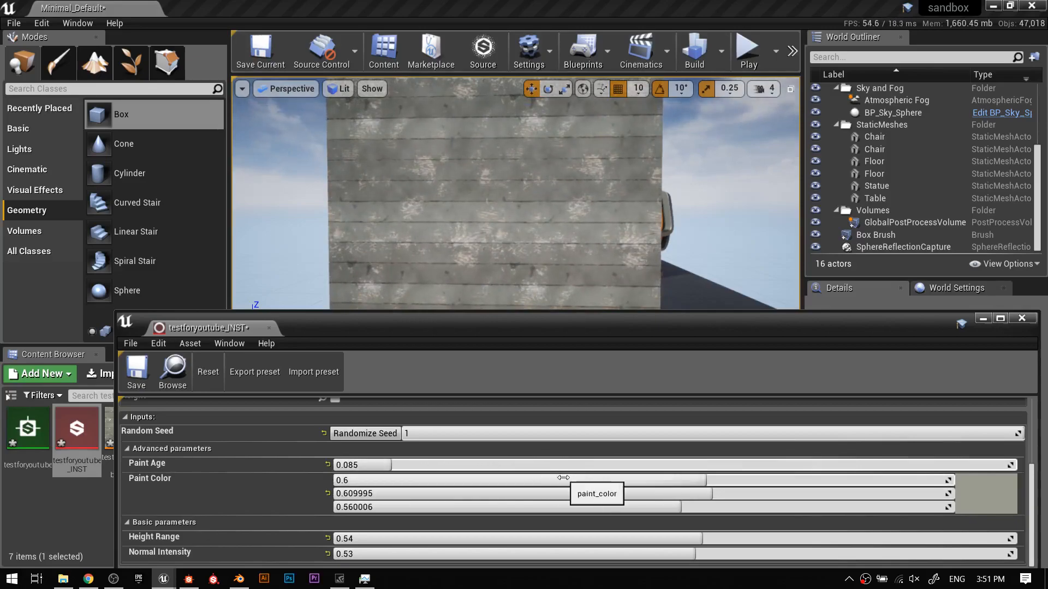
Set the instance's three Paint Color channels to 0.544, 0.378 and 0.171
{"action": "mouse_move", "coordinate": [561, 479]}
{"action": "left_mouse_down"}
{"action": "mouse_move", "coordinate": [542, 478]}
{"action": "mouse_move", "coordinate": [560, 476]}
{"action": "left_mouse_up"}
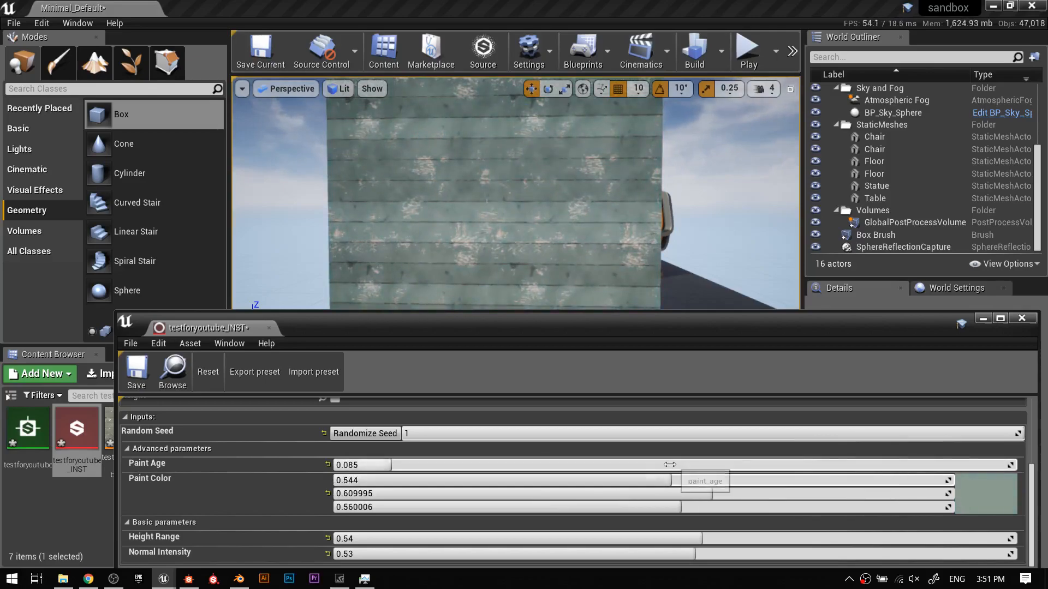
{"action": "mouse_move", "coordinate": [358, 493]}
{"action": "left_mouse_down"}
{"action": "mouse_move", "coordinate": [246, 493]}
{"action": "mouse_move", "coordinate": [414, 493]}
{"action": "mouse_move", "coordinate": [284, 494]}
{"action": "left_mouse_up"}
{"action": "left_click_drag", "start_coordinate": [364, 507], "coordinate": [333, 507]}
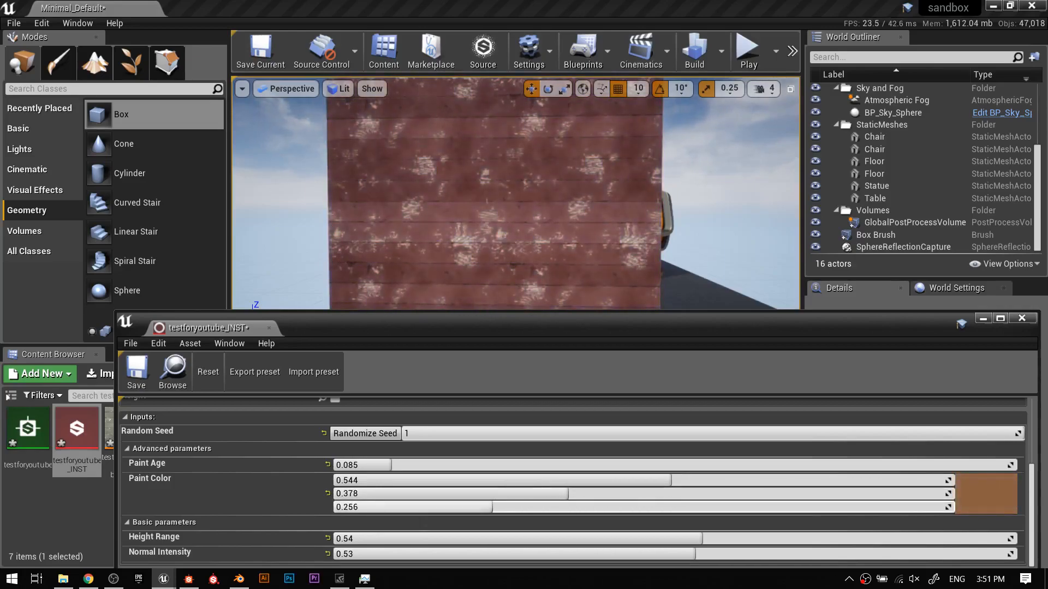
{"action": "mouse_move", "coordinate": [542, 508]}
{"action": "left_mouse_down"}
{"action": "mouse_move", "coordinate": [364, 507]}
{"action": "mouse_move", "coordinate": [344, 528]}
{"action": "mouse_move", "coordinate": [387, 539]}
{"action": "left_mouse_up"}
Set the instance's Height Range to 0.903 and Normal Intensity to 1.0
{"action": "left_click_drag", "start_coordinate": [999, 538], "coordinate": [950, 538]}
{"action": "left_click_drag", "start_coordinate": [361, 554], "coordinate": [683, 553]}
{"action": "mouse_move", "coordinate": [1015, 554]}
{"action": "left_mouse_down"}
{"action": "mouse_move", "coordinate": [335, 553]}
{"action": "mouse_move", "coordinate": [1015, 554]}
{"action": "left_mouse_up"}
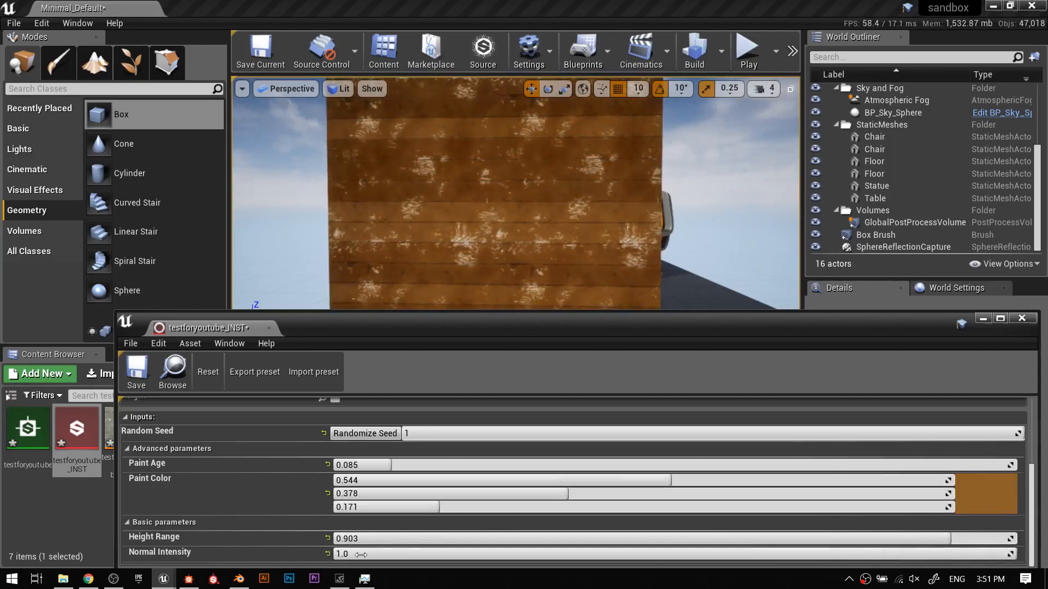
Add a point light to the level and move it close to the box's front face, at X 80, Y -10, Z 80
{"action": "key", "text": "s"}
{"action": "mouse_move", "coordinate": [587, 198]}
{"action": "right_mouse_down"}
{"action": "mouse_move", "coordinate": [587, 235]}
{"action": "mouse_move", "coordinate": [587, 216]}
{"action": "right_mouse_up"}
{"action": "left_click", "coordinate": [22, 149]}
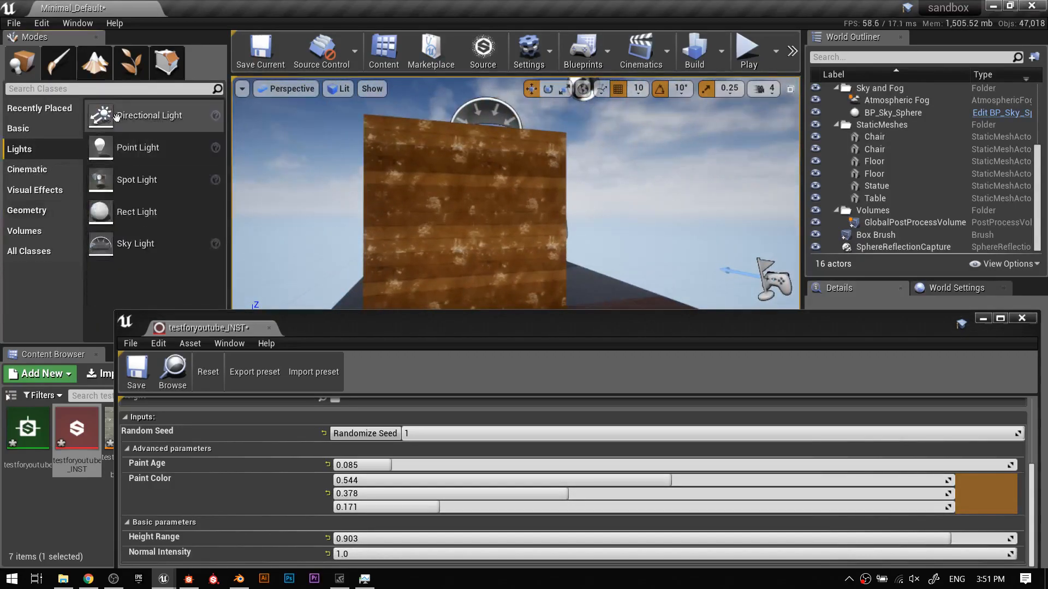
{"action": "left_click_drag", "start_coordinate": [129, 146], "coordinate": [641, 300]}
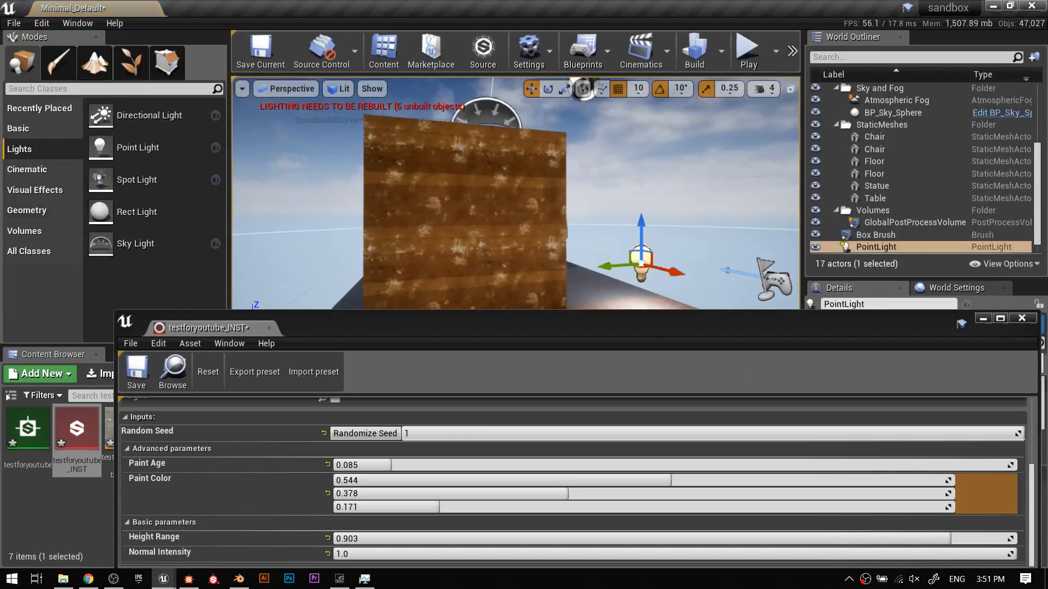
{"action": "right_click_drag", "start_coordinate": [639, 272], "coordinate": [639, 297]}
{"action": "left_click_drag", "start_coordinate": [634, 246], "coordinate": [538, 253]}
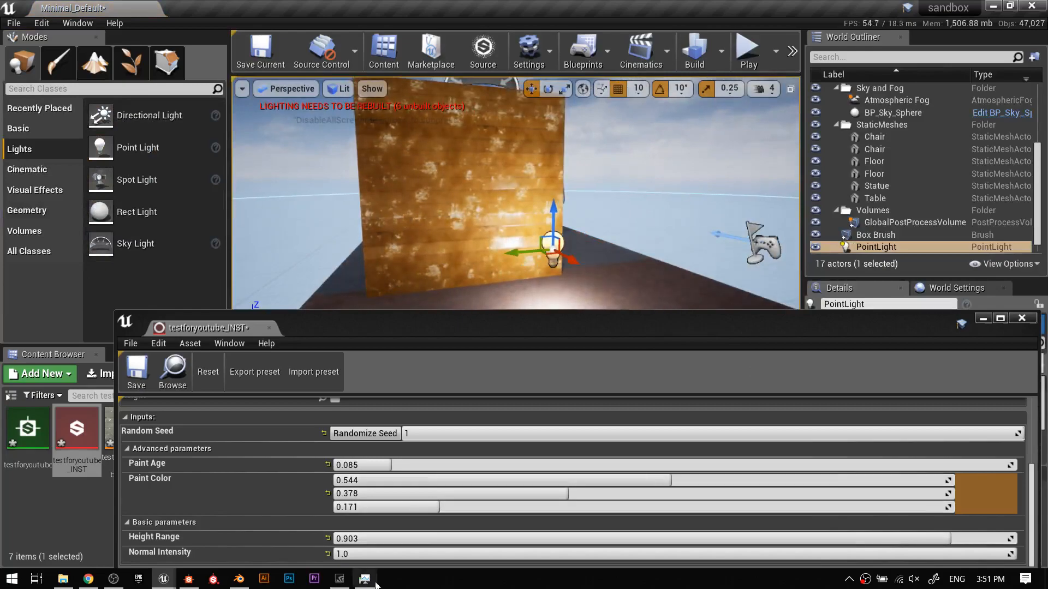
Set Normal Intensity to 0.492, reset Paint Color and lower its first channel to 0.383, and save and close the instance
{"action": "mouse_move", "coordinate": [617, 554]}
{"action": "left_mouse_down"}
{"action": "mouse_move", "coordinate": [349, 556]}
{"action": "mouse_move", "coordinate": [699, 554]}
{"action": "mouse_move", "coordinate": [406, 554]}
{"action": "mouse_move", "coordinate": [669, 553]}
{"action": "left_mouse_up"}
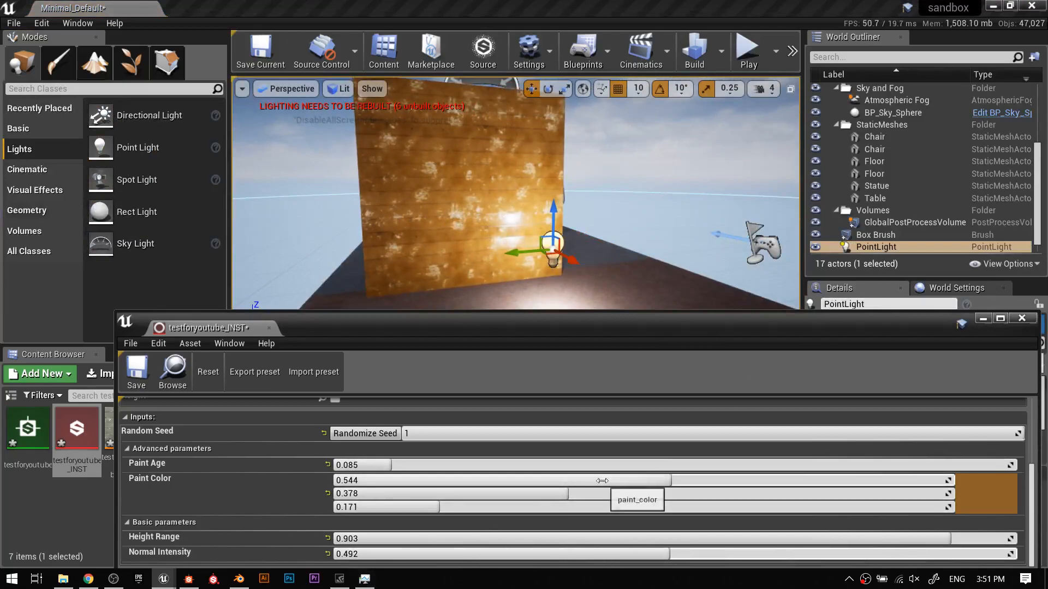
{"action": "left_click", "coordinate": [327, 492]}
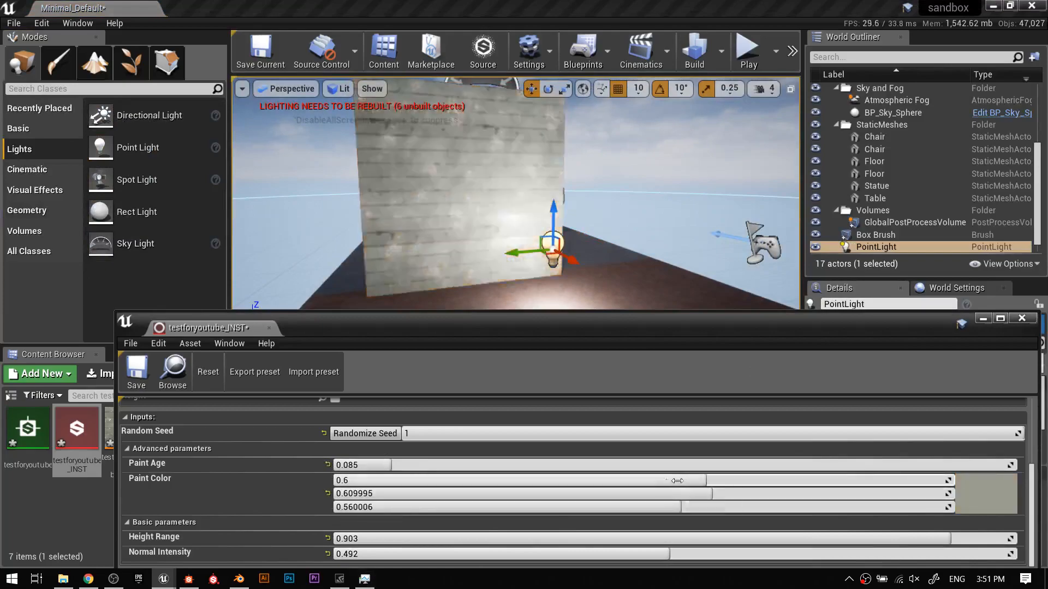
{"action": "mouse_move", "coordinate": [612, 480]}
{"action": "left_mouse_down"}
{"action": "mouse_move", "coordinate": [653, 480]}
{"action": "mouse_move", "coordinate": [537, 480]}
{"action": "left_mouse_up"}
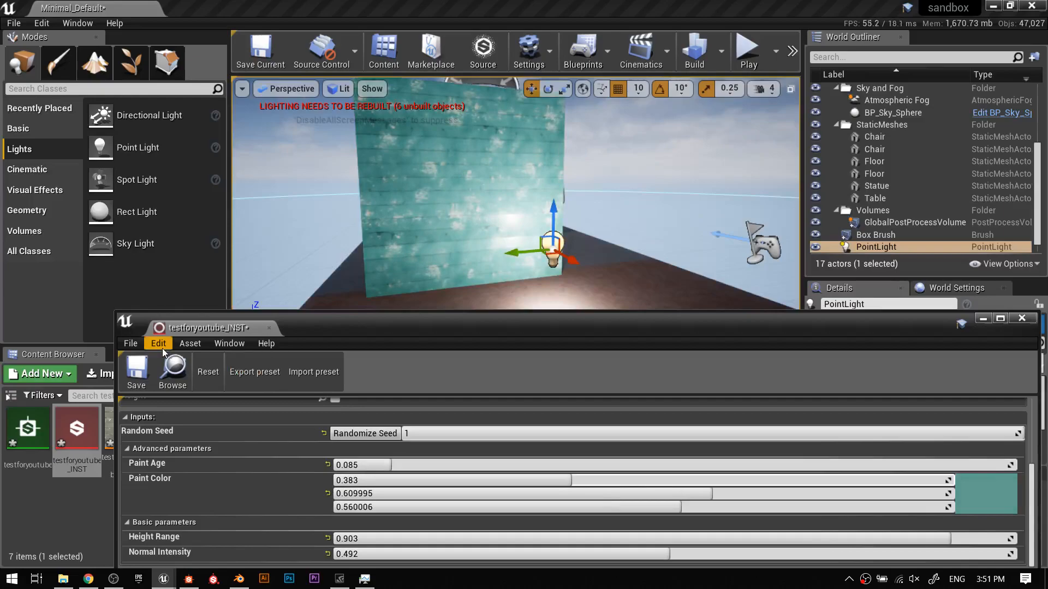
{"action": "left_click", "coordinate": [143, 370]}
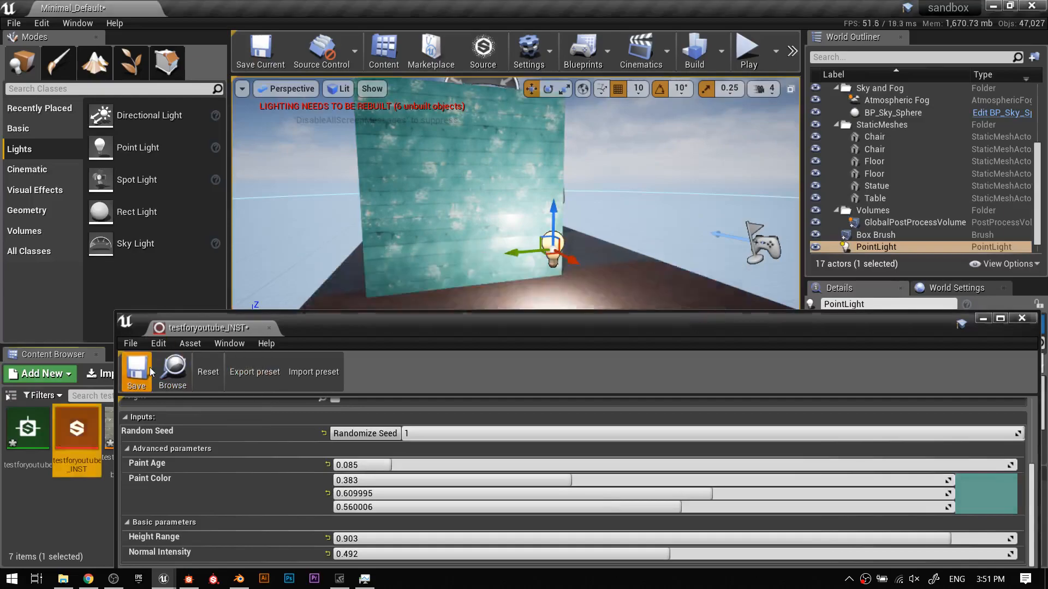
{"action": "left_click", "coordinate": [270, 329]}
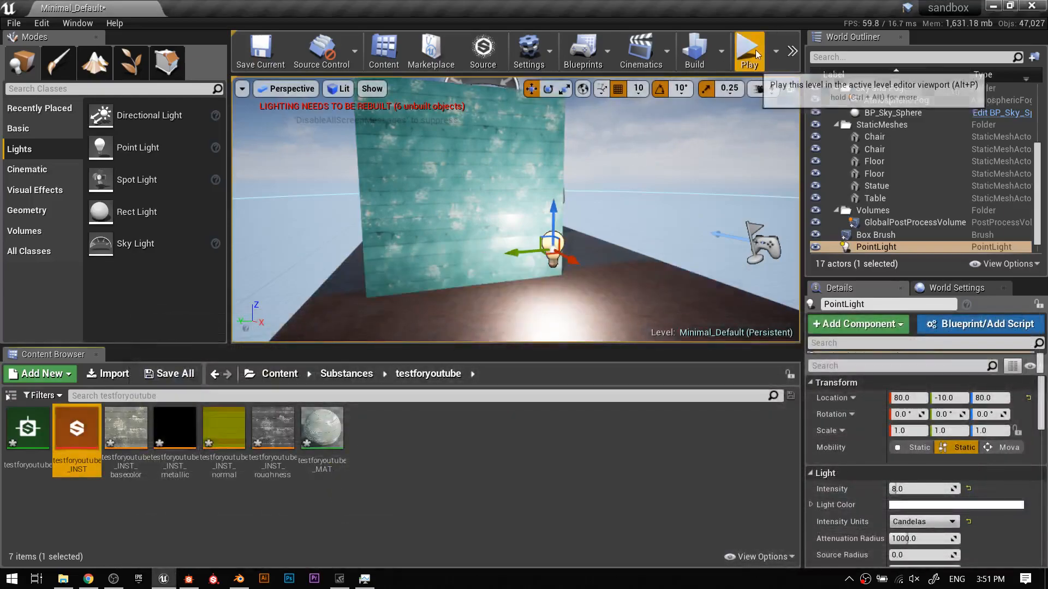
Play the level to inspect the recolored planks lit by the point light, and stop the session
{"action": "left_click", "coordinate": [747, 50]}
{"action": "left_click", "coordinate": [569, 287]}
{"action": "key", "text": "w"}
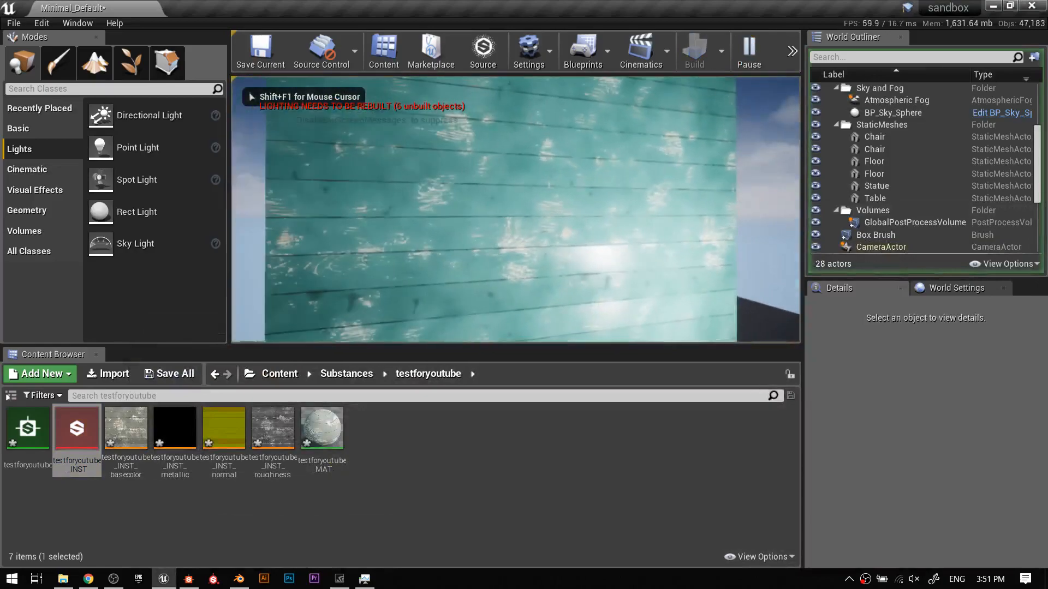
{"action": "key", "text": "s"}
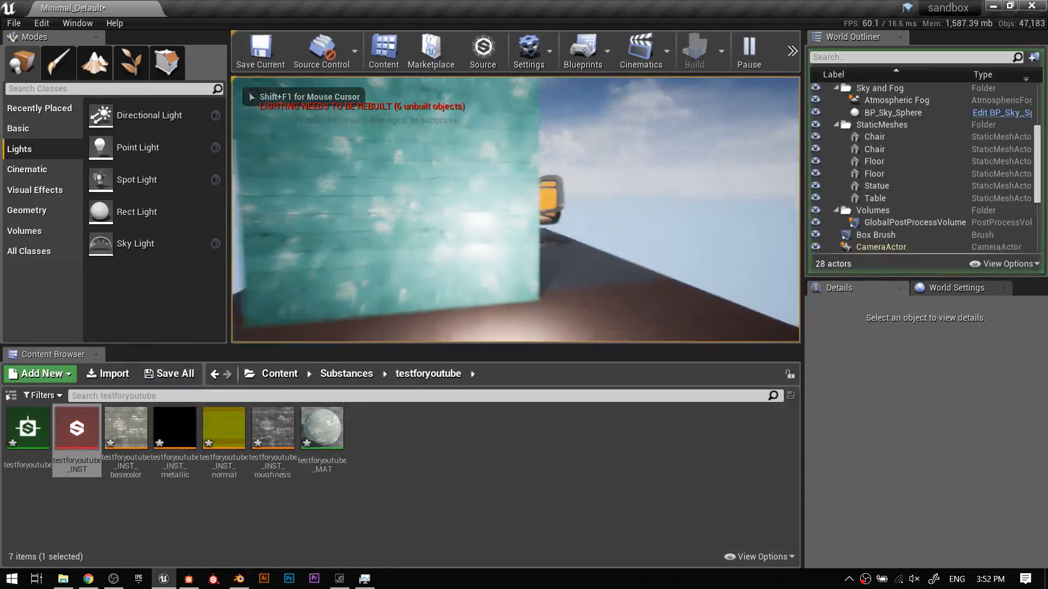
{"action": "key", "text": "w"}
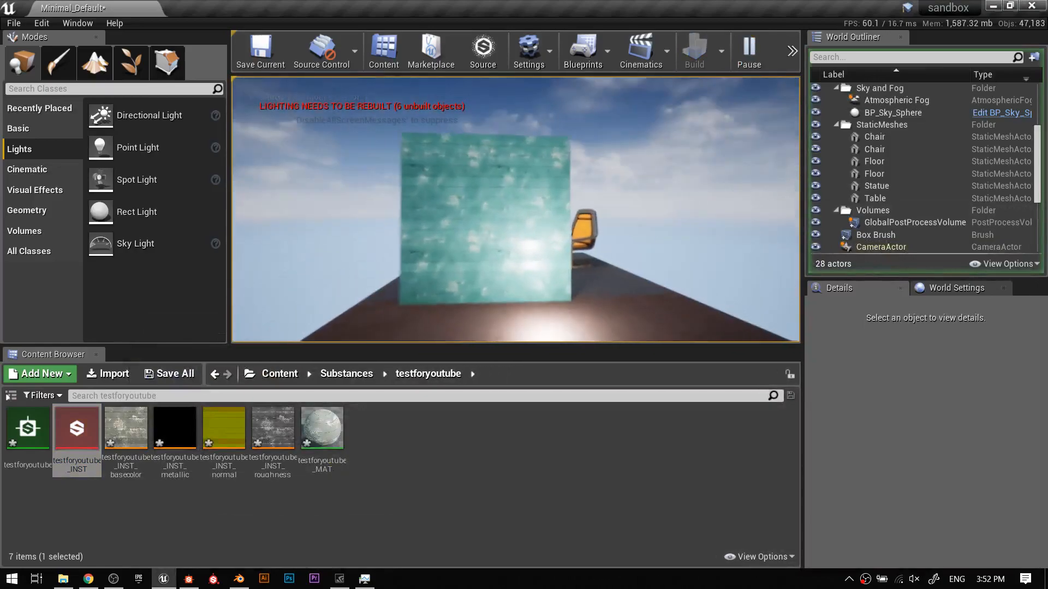
{"action": "key", "text": "shift+F1"}
{"action": "key", "text": "Escape"}
Select the box brush's front face and apply a surface scale of U 2.0 and V 2.0
{"action": "left_click", "coordinate": [551, 223]}
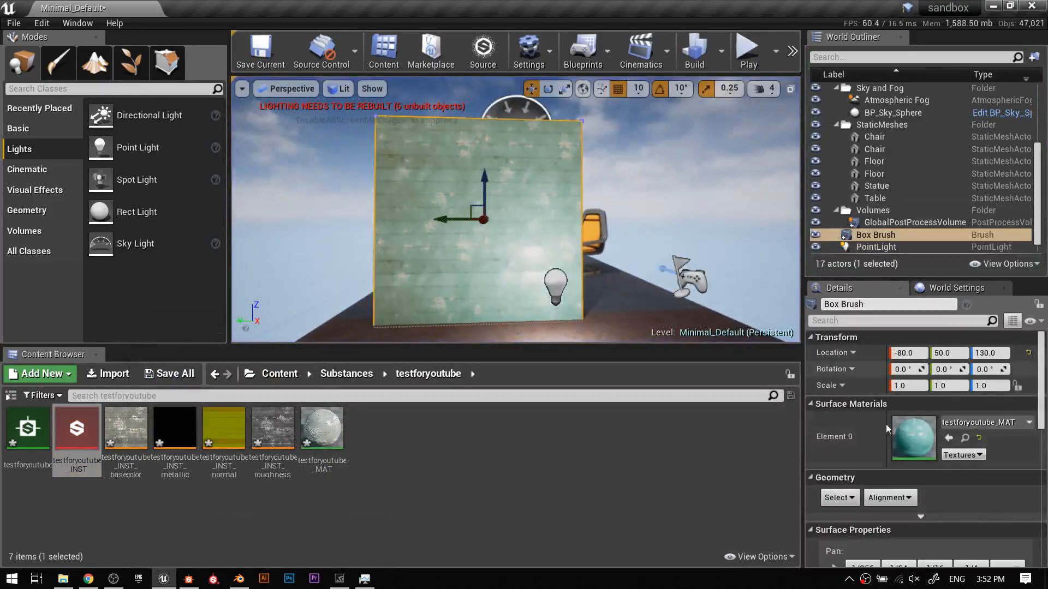
{"action": "scroll", "coordinate": [897, 506], "scroll_direction": "down", "scroll_amount": 3}
{"action": "scroll", "coordinate": [896, 505], "scroll_direction": "down", "scroll_amount": 4}
{"action": "scroll", "coordinate": [870, 402], "scroll_direction": "down", "scroll_amount": 1}
{"action": "scroll", "coordinate": [636, 257], "scroll_direction": "up", "scroll_amount": 3}
{"action": "scroll", "coordinate": [578, 219], "scroll_direction": "down", "scroll_amount": 3}
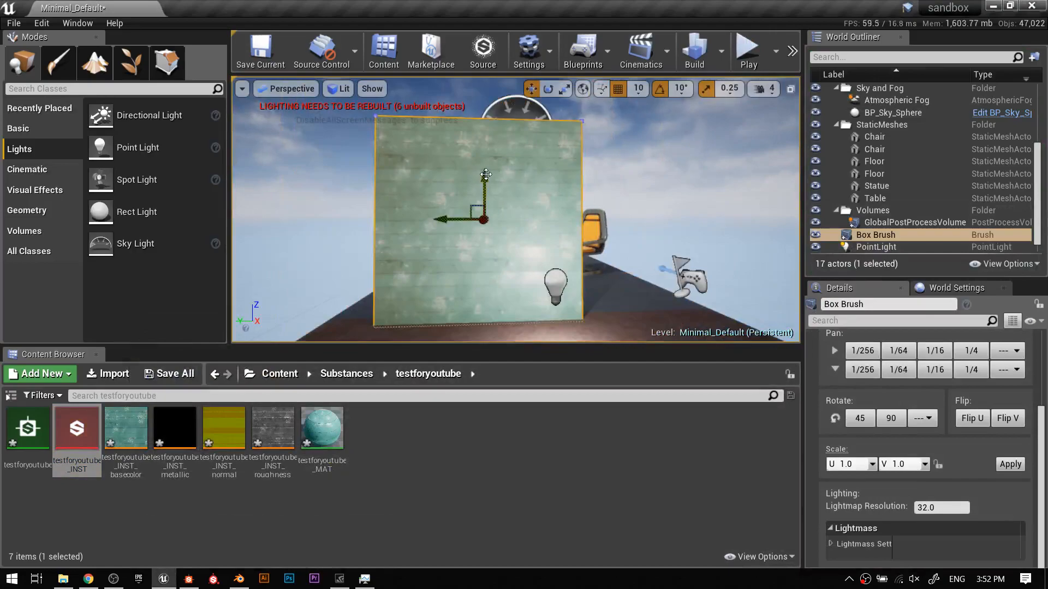
{"action": "left_click", "coordinate": [871, 464]}
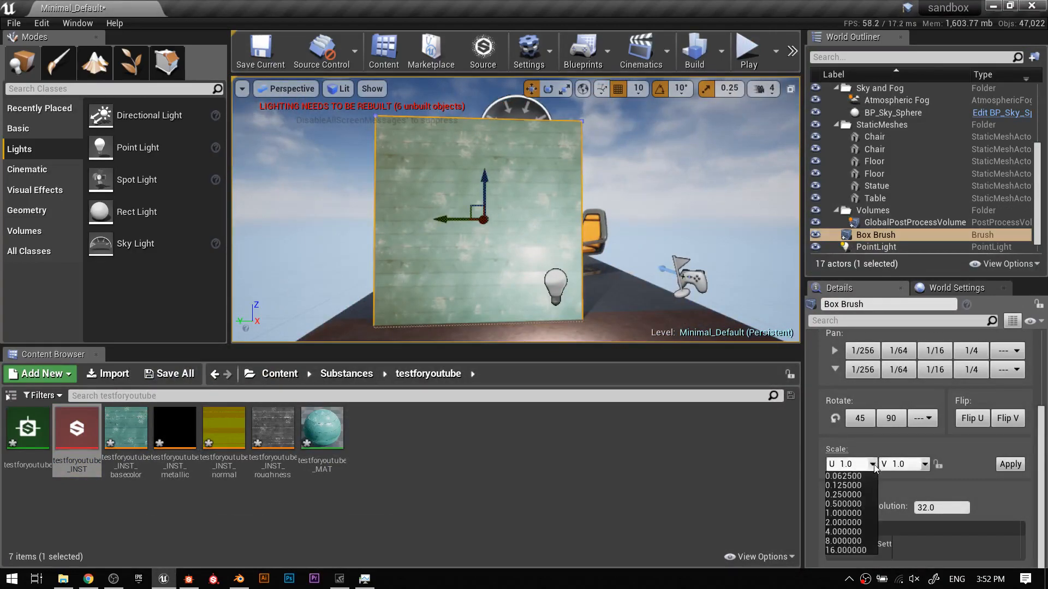
{"action": "left_click", "coordinate": [843, 523]}
{"action": "left_click", "coordinate": [924, 464]}
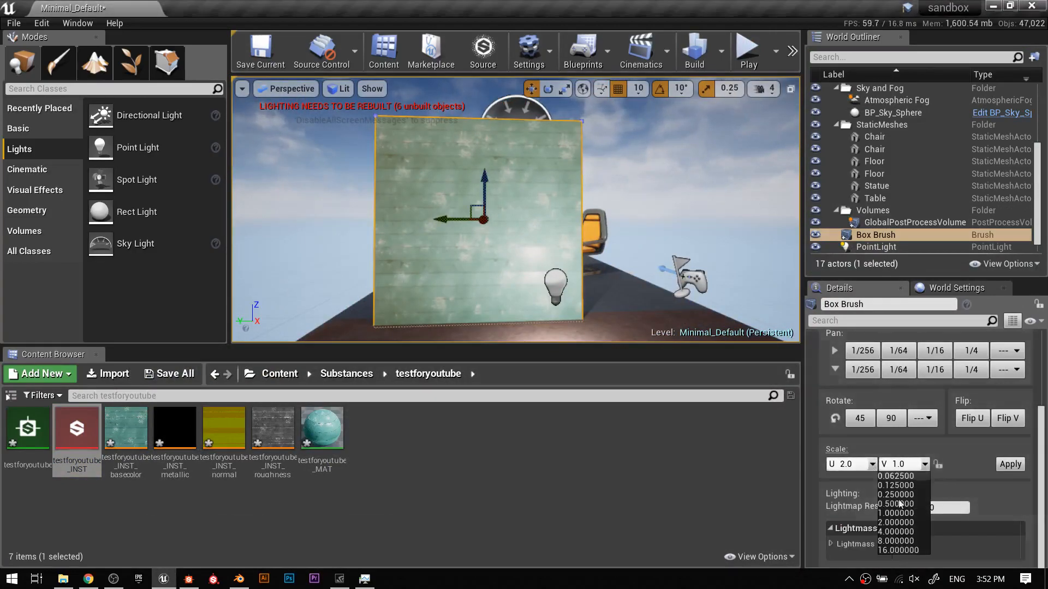
{"action": "left_click", "coordinate": [895, 523]}
{"action": "left_click", "coordinate": [1009, 464]}
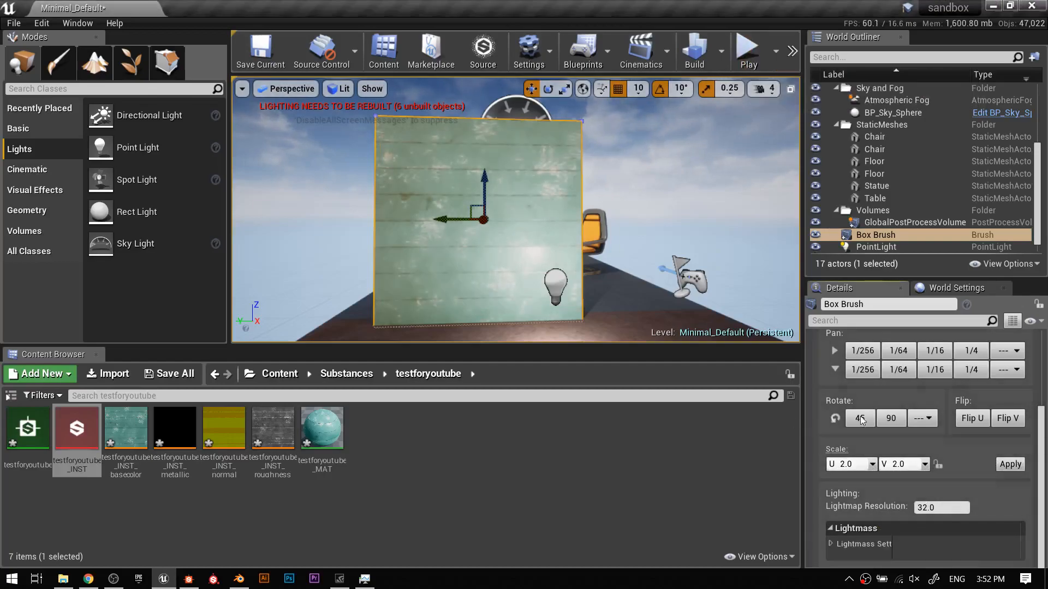
Play the level to examine the rescaled planks on the box from different angles, and stop the session
{"action": "left_click", "coordinate": [758, 48]}
{"action": "key", "text": "w"}
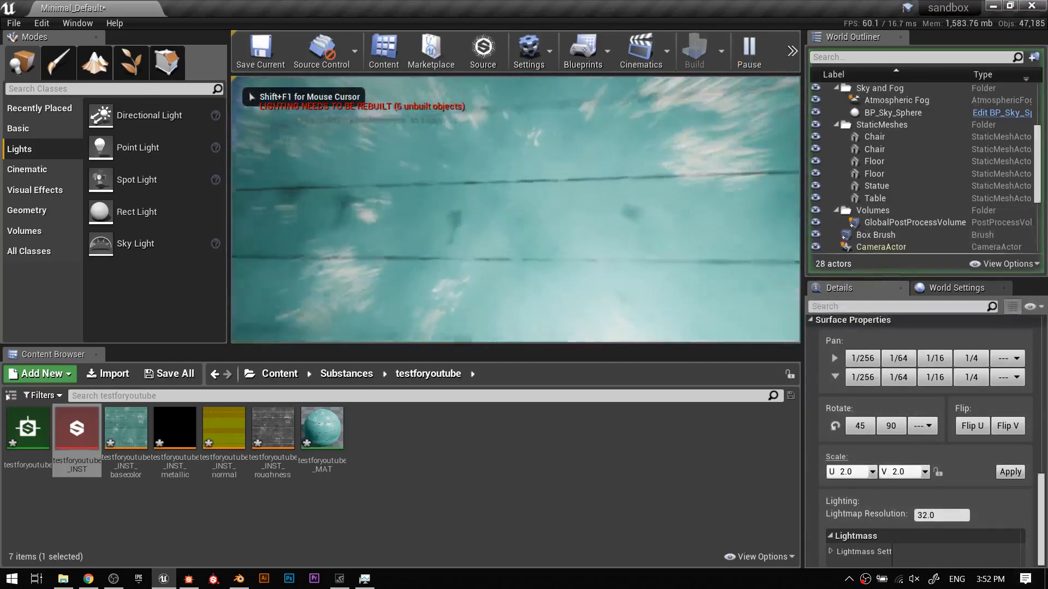
{"action": "key", "text": "s"}
{"action": "key", "text": "d"}
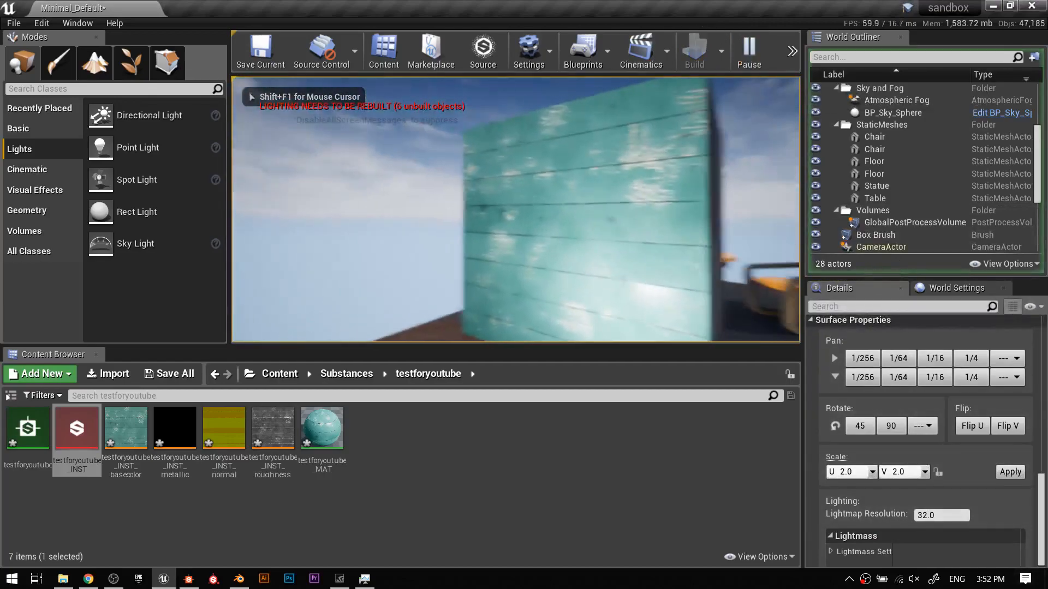
{"action": "key", "text": "s"}
{"action": "key", "text": "a"}
{"action": "key", "text": "w"}
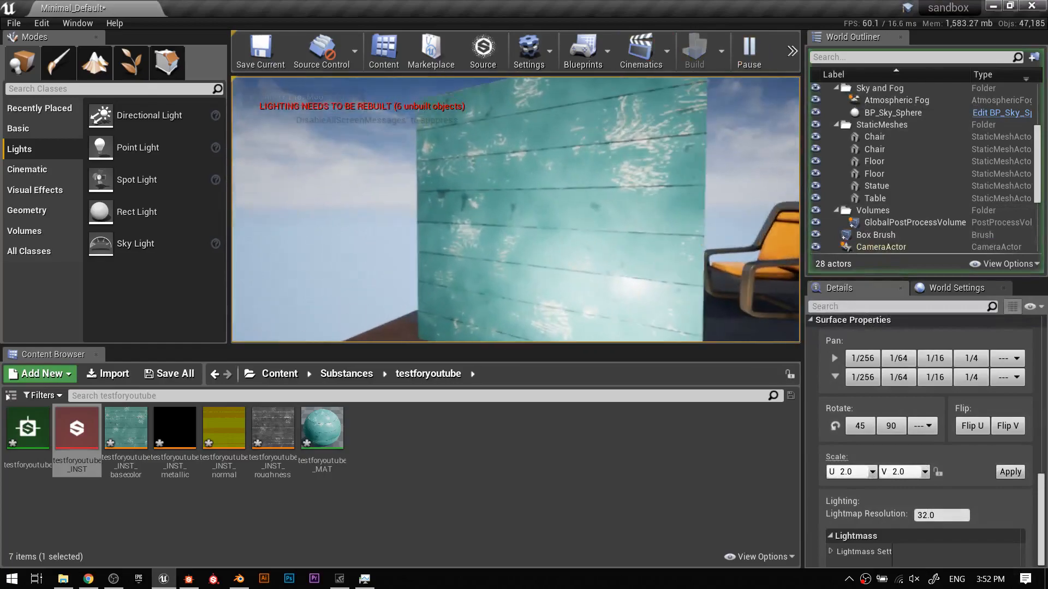
{"action": "key", "text": "s"}
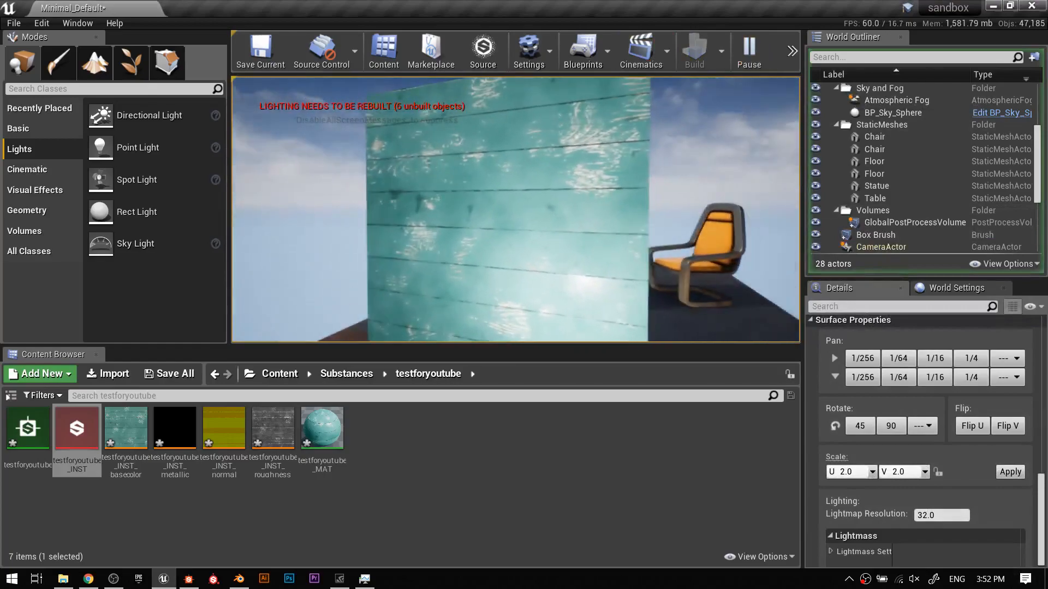
{"action": "key", "text": "Escape"}
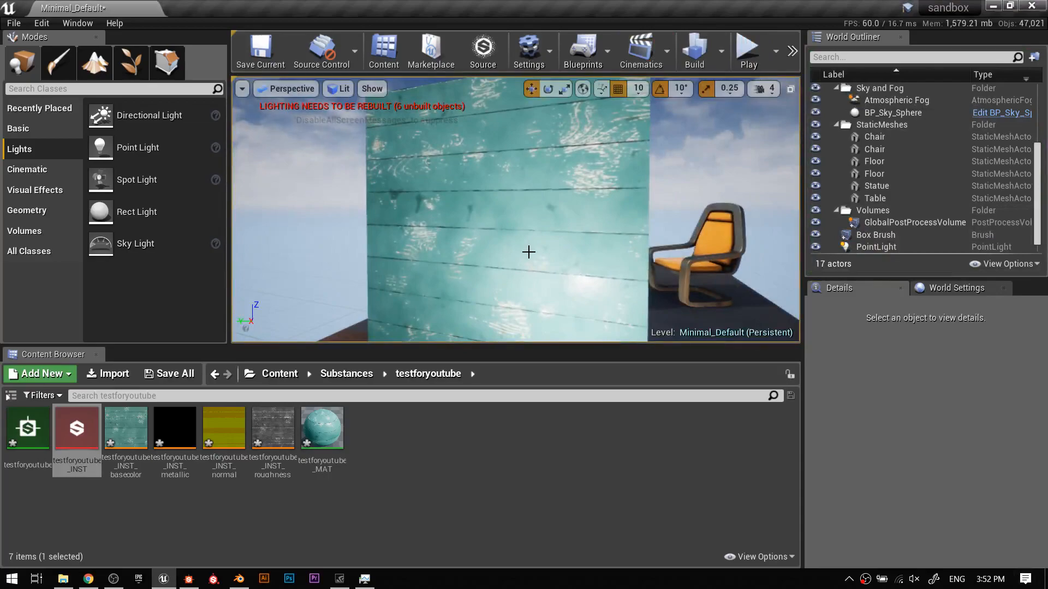
{"action": "mouse_move", "coordinate": [258, 440]}
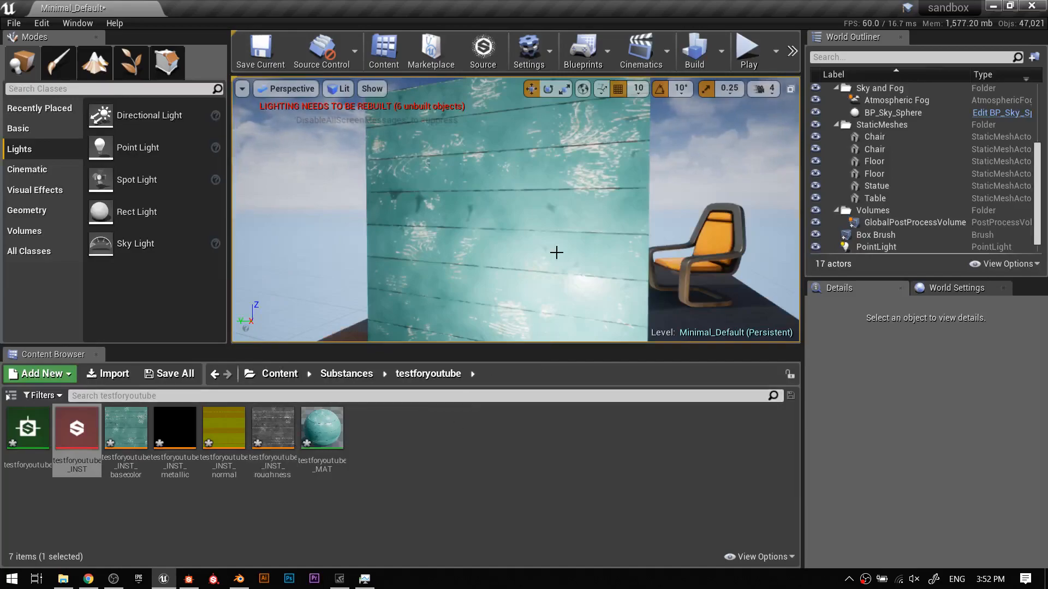
{"action": "right_click_drag", "start_coordinate": [491, 259], "coordinate": [491, 260]}
Switch to Substance Designer and inspect the painted-planks material on the cube in the 3D view
{"action": "left_click", "coordinate": [188, 578]}
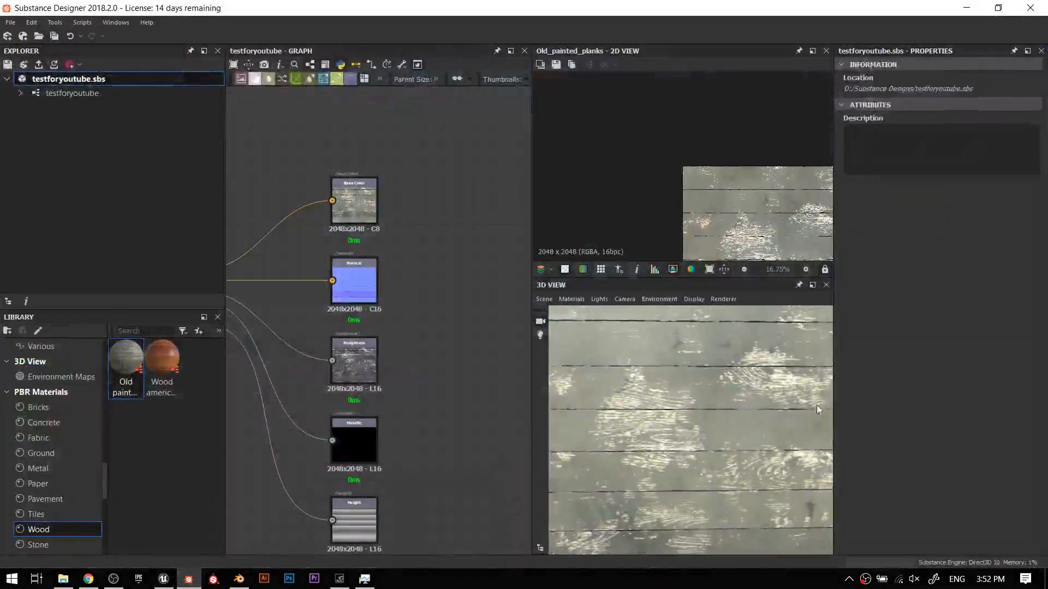
{"action": "scroll", "coordinate": [649, 359], "scroll_direction": "down", "scroll_amount": 5}
{"action": "left_click_drag", "start_coordinate": [690, 394], "coordinate": [672, 453]}
{"action": "left_click_drag", "start_coordinate": [679, 404], "coordinate": [754, 426]}
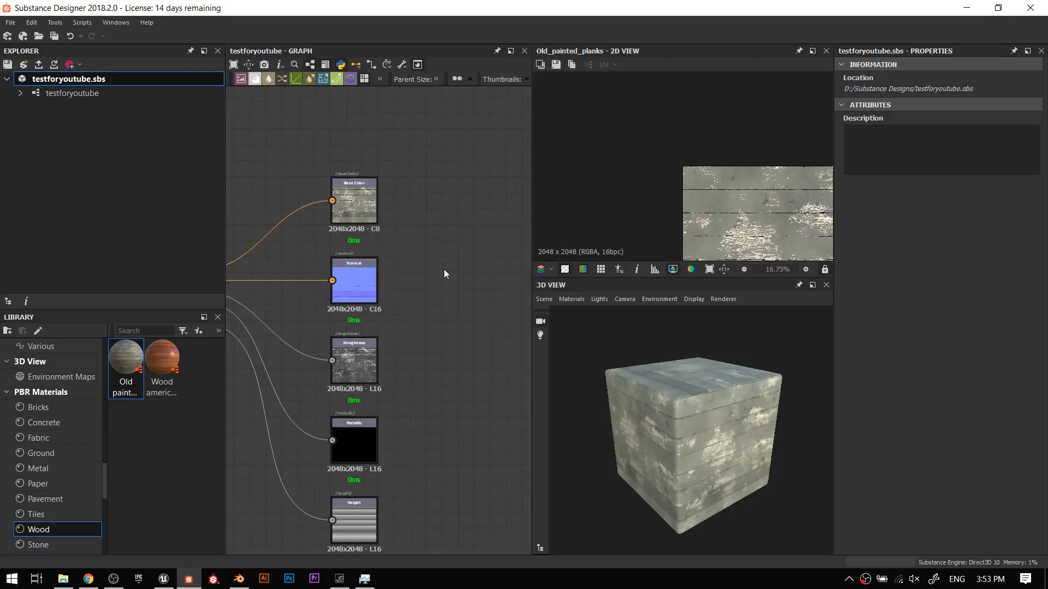
{"action": "left_click_drag", "start_coordinate": [736, 448], "coordinate": [720, 429]}
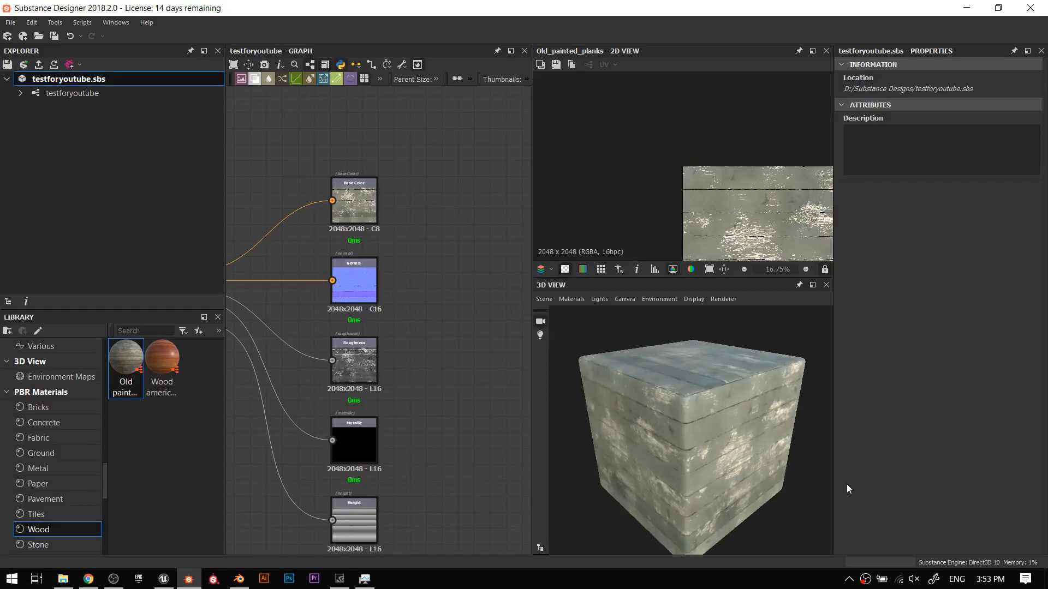
{"action": "right_click", "coordinate": [865, 579]}
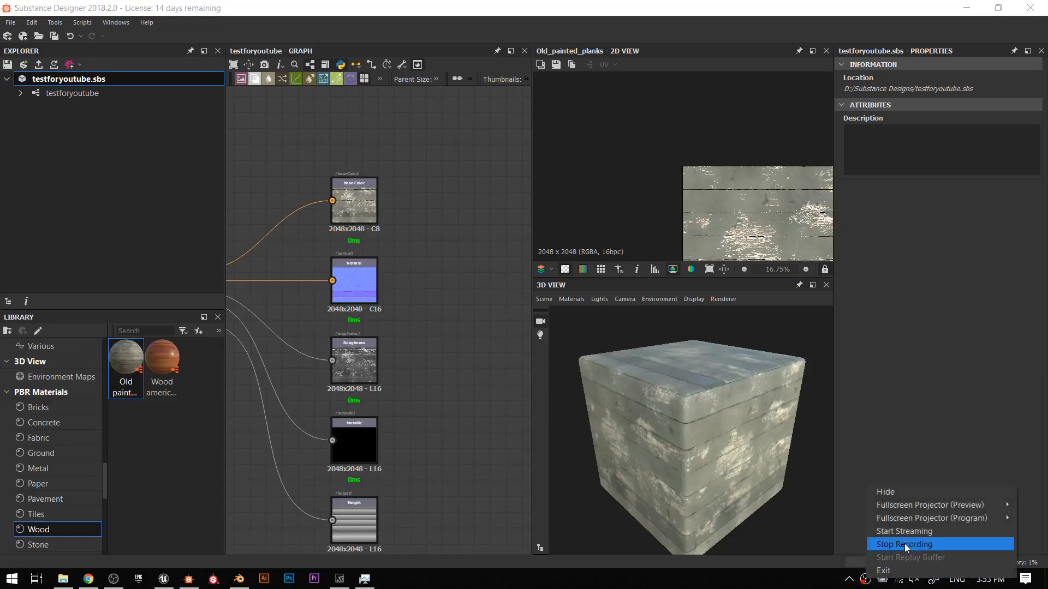